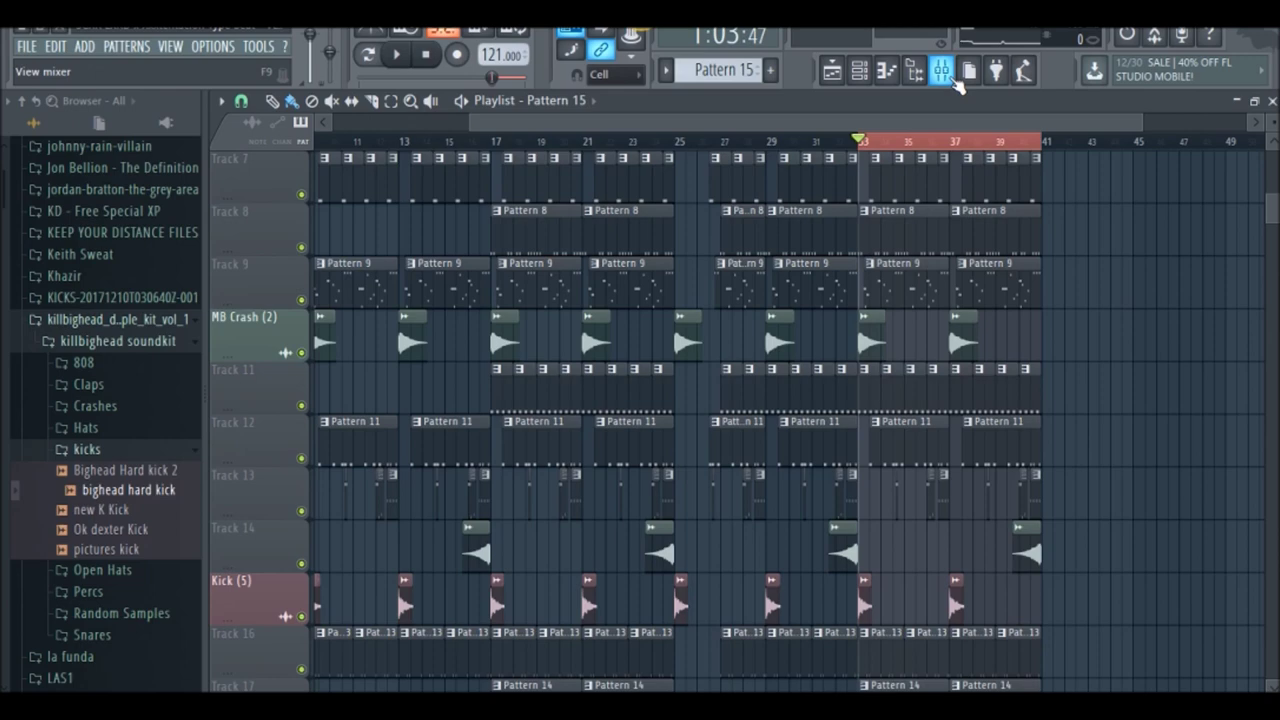
Step: Open the mixer, solo and unsolo LP 808 Rumble (insert 18), and show its effect chain
click(954, 81)
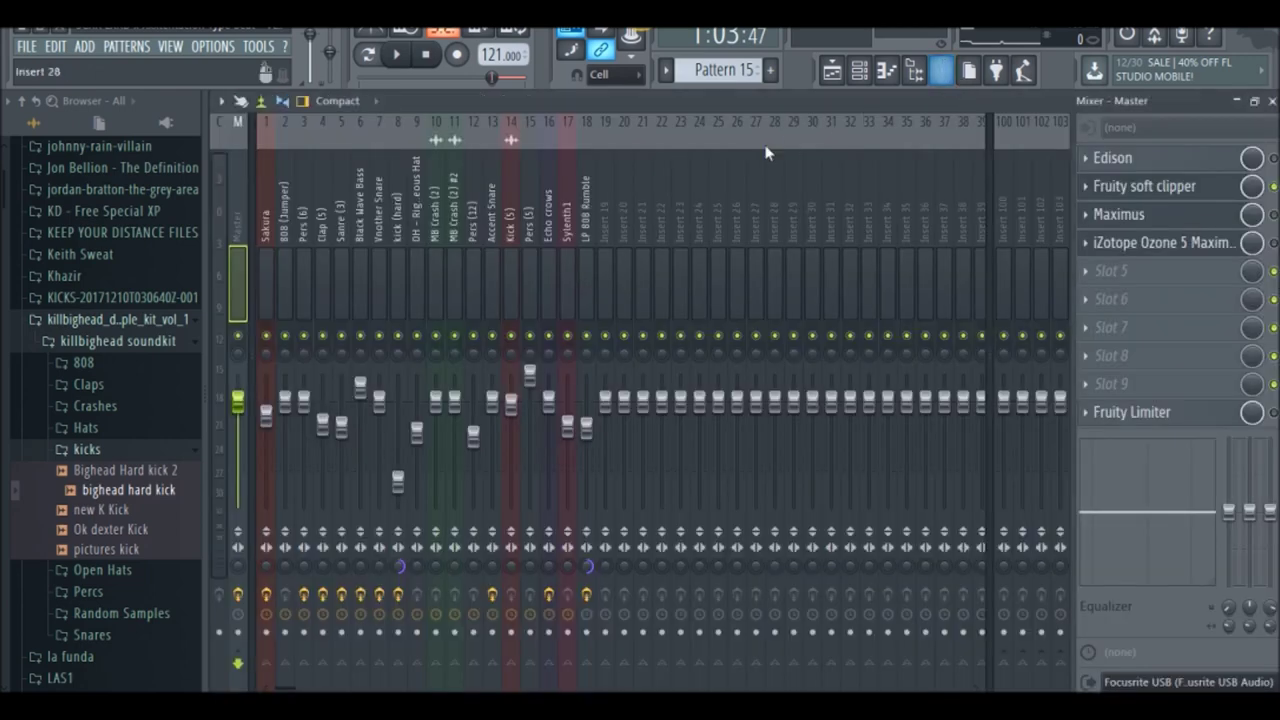
right_click(588, 337)
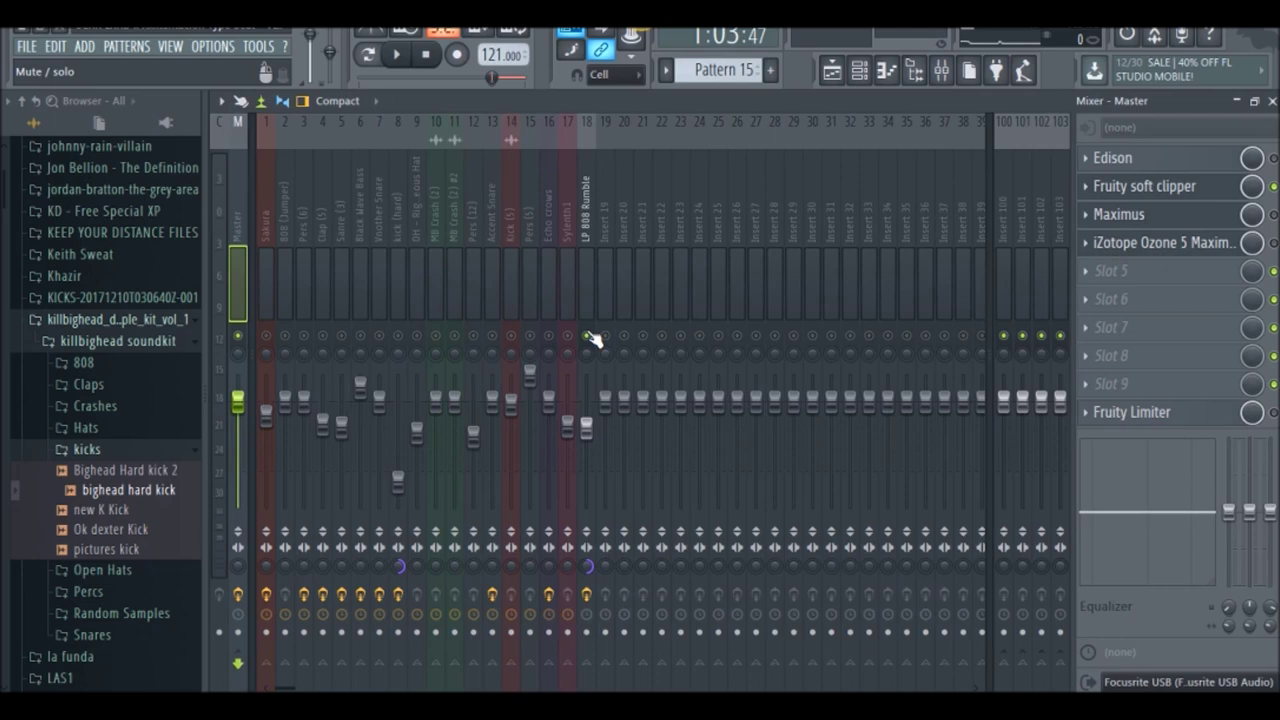
click(595, 208)
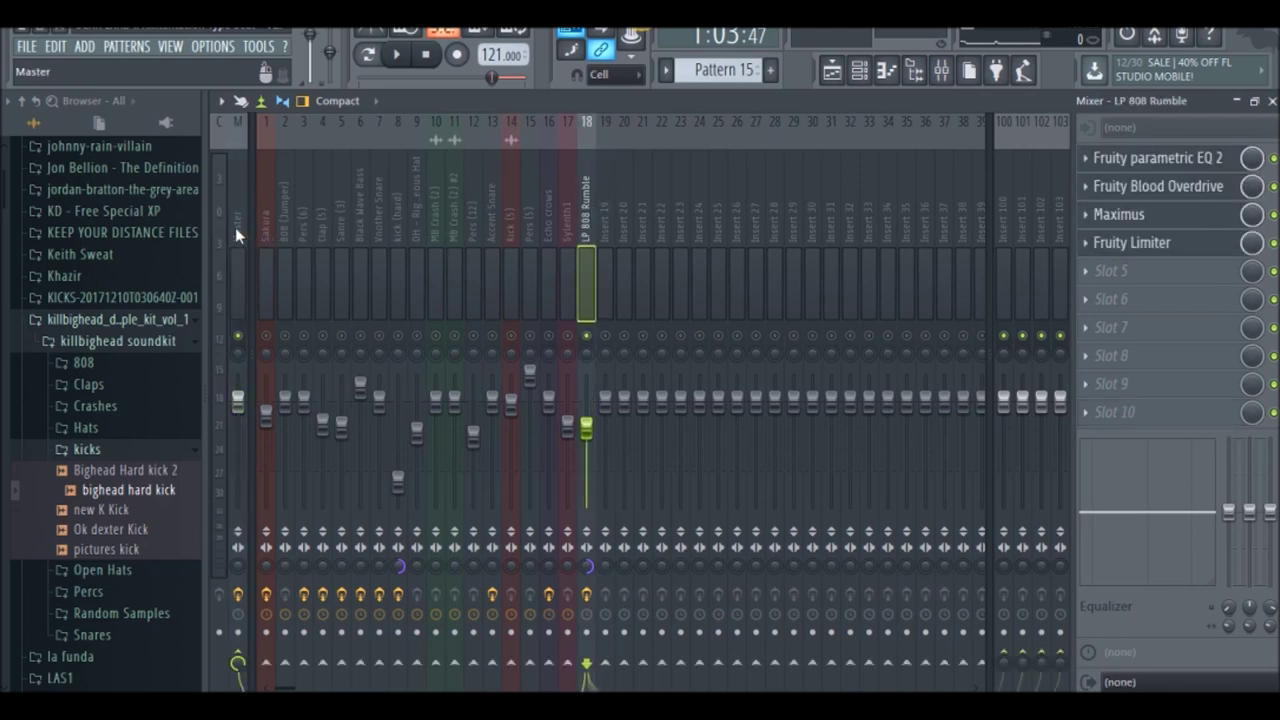
right_click(588, 336)
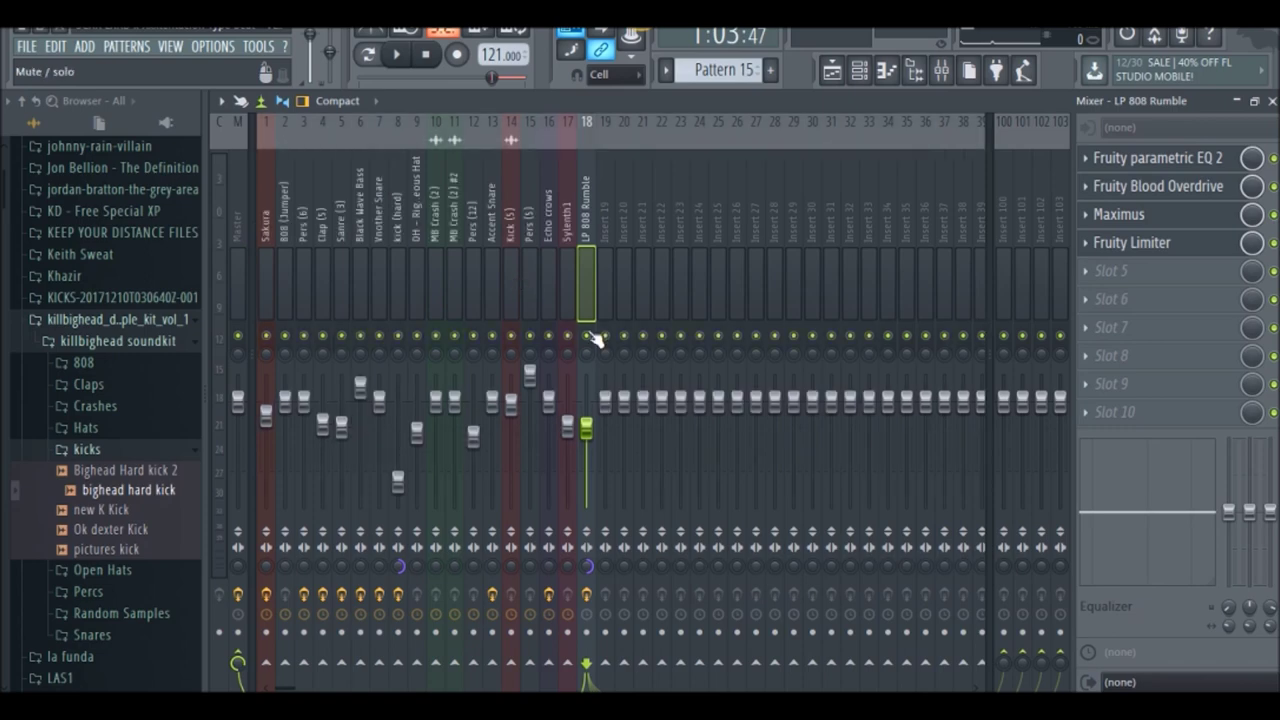
Step: Check the master channel's effects, return to LP 808 Rumble's chain, and start the song
click(238, 218)
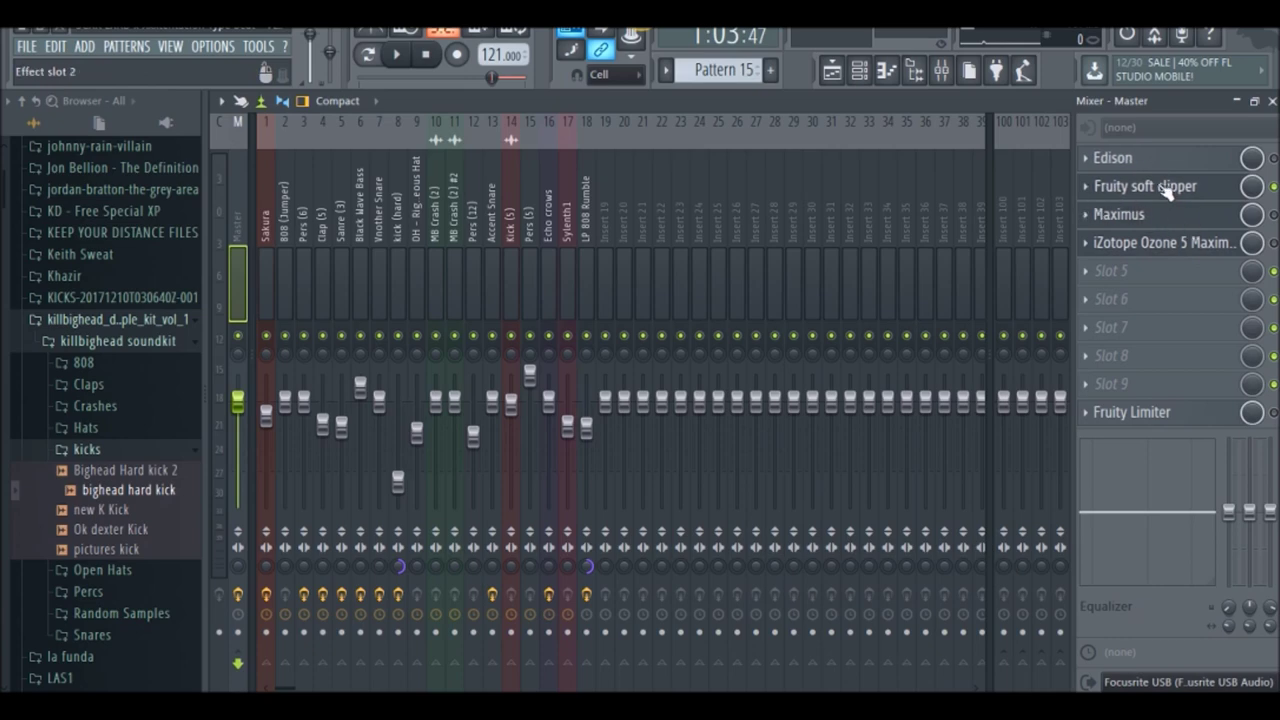
click(596, 250)
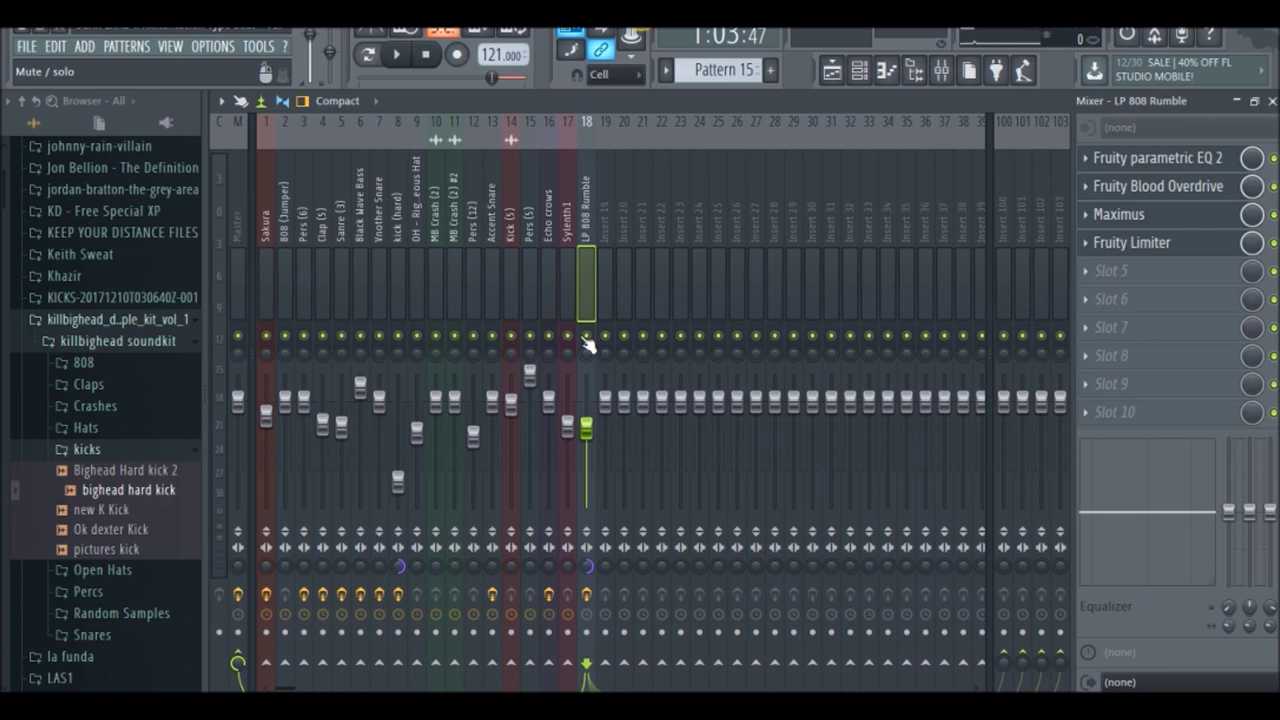
key(space)
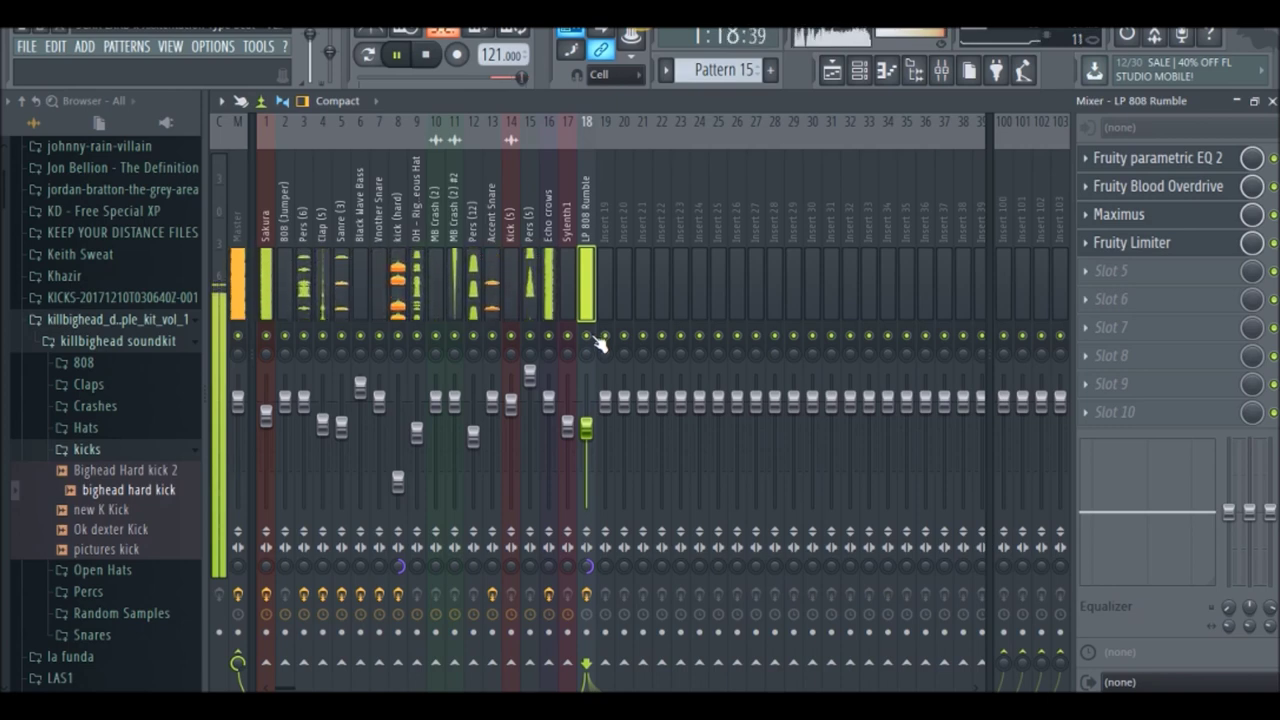
Step: Stop playback, solo LP 808 Rumble, and bypass its Blood Overdrive and Maximus slots
key(space)
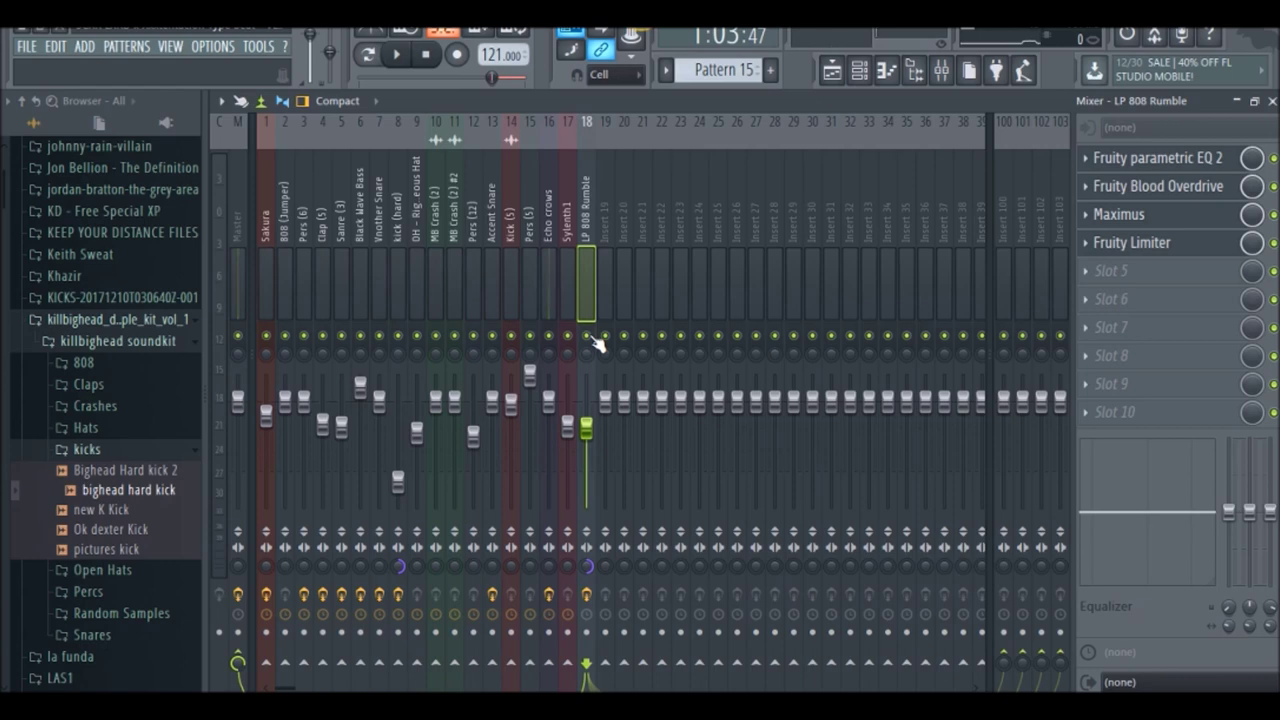
right_click(590, 337)
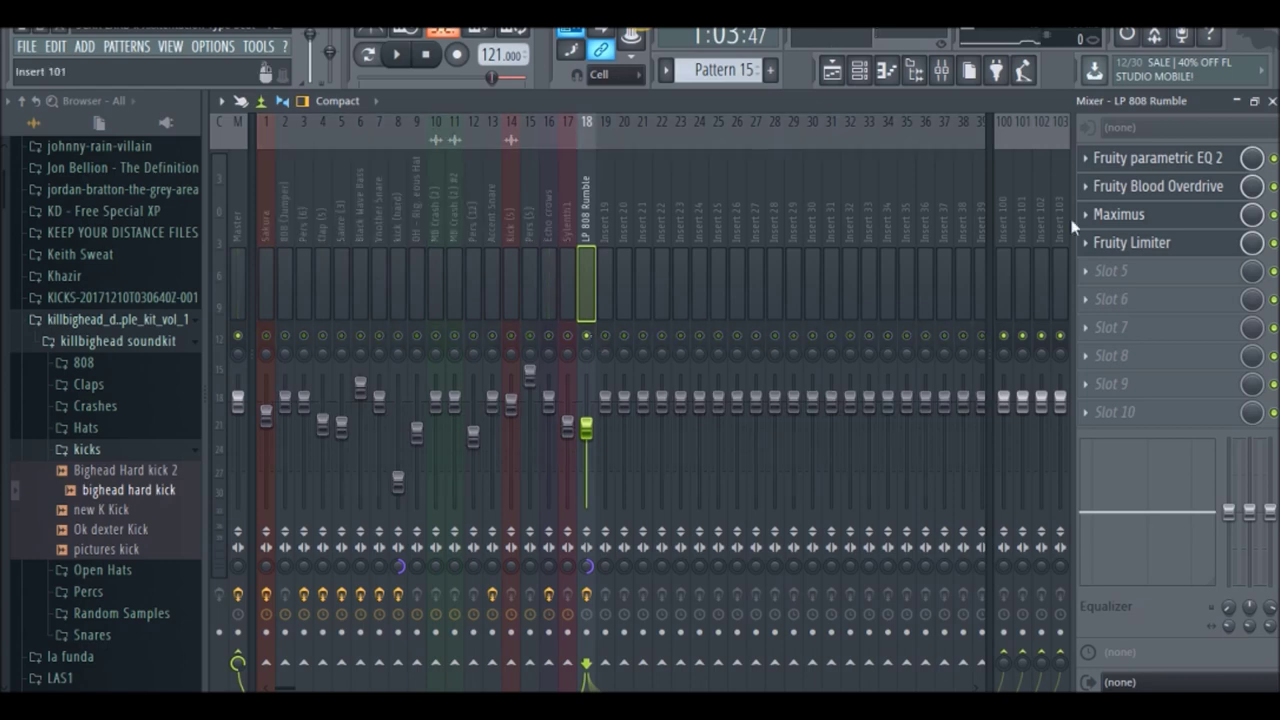
click(1273, 186)
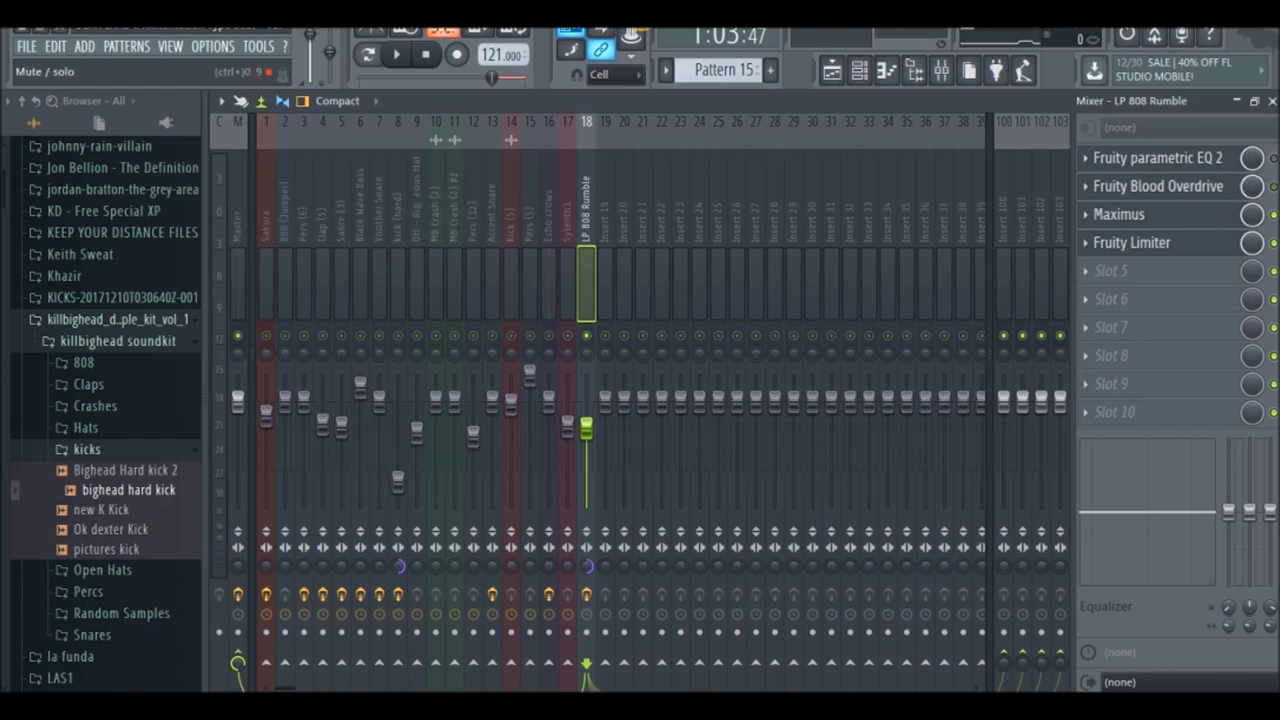
click(1273, 214)
Step: Audition the soloed 808, then bring up its Fruity parametric EQ 2 in slot 1
key(space)
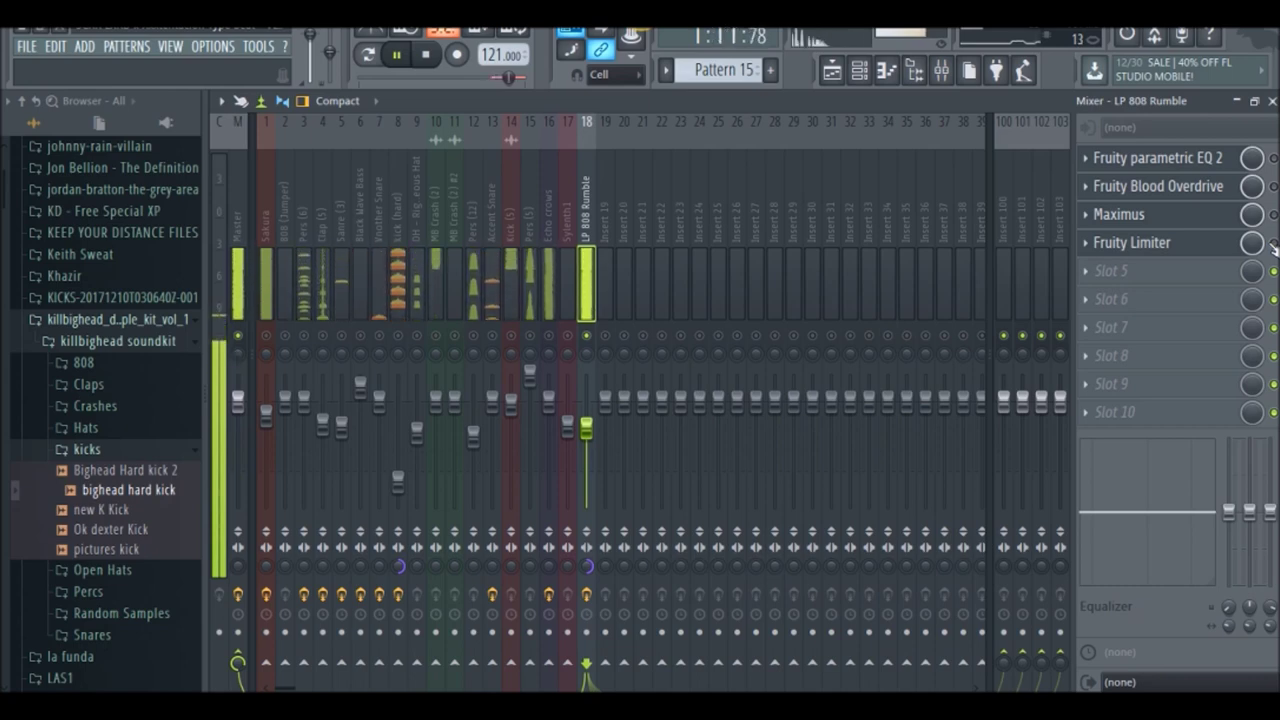
key(space)
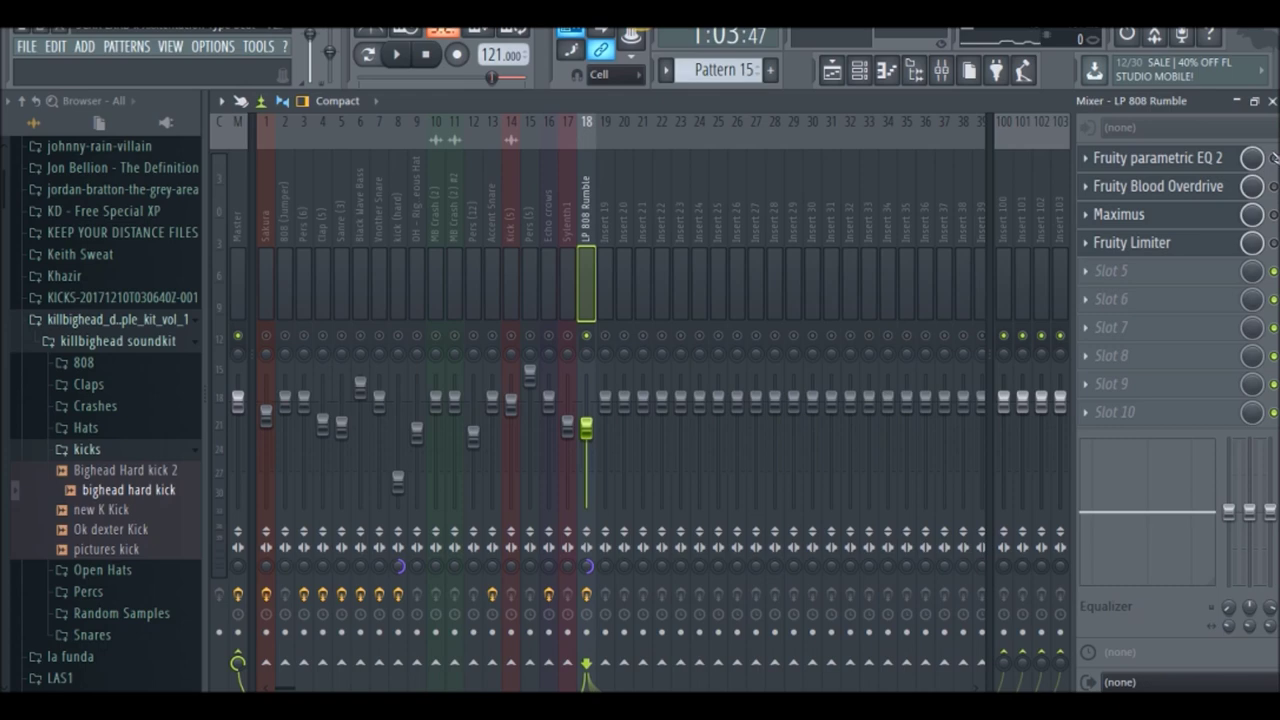
click(1234, 164)
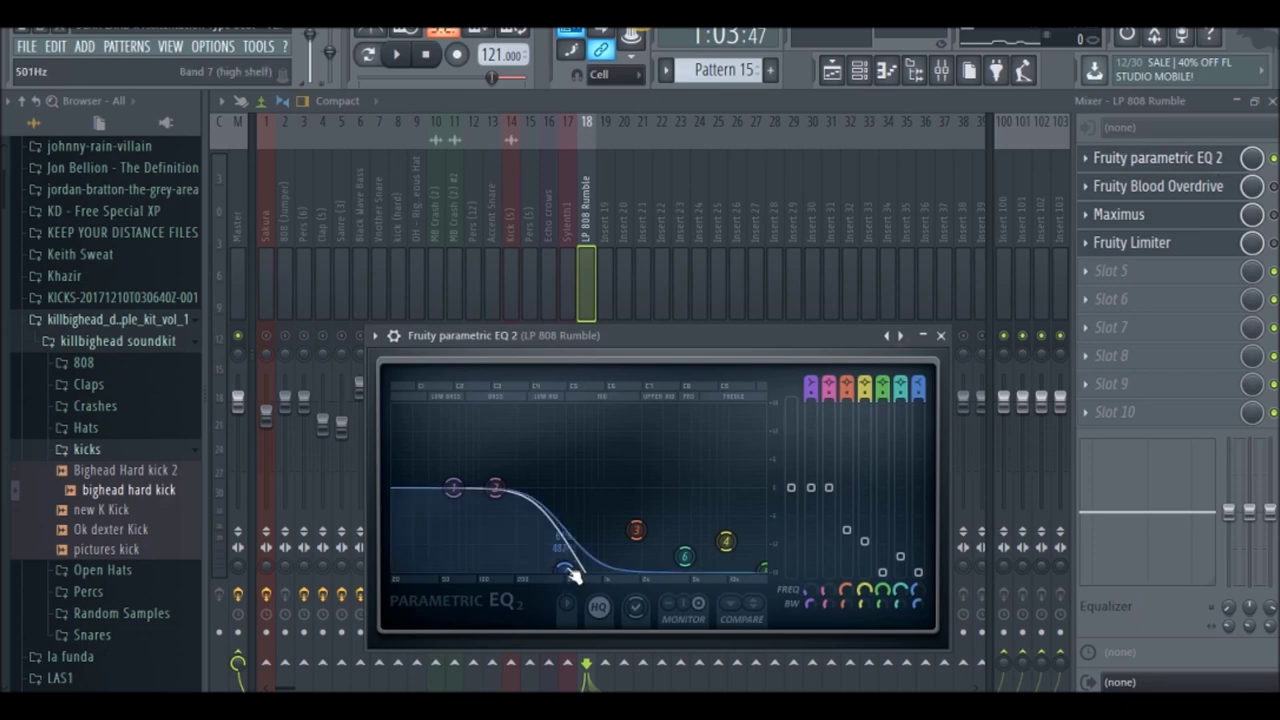
Step: While the song plays, move the band 7 high-shelf node higher in frequency, then close the EQ
key(space)
mouse_move(573, 575)
mouse_down()
mouse_move(652, 570)
mouse_move(567, 567)
mouse_up()
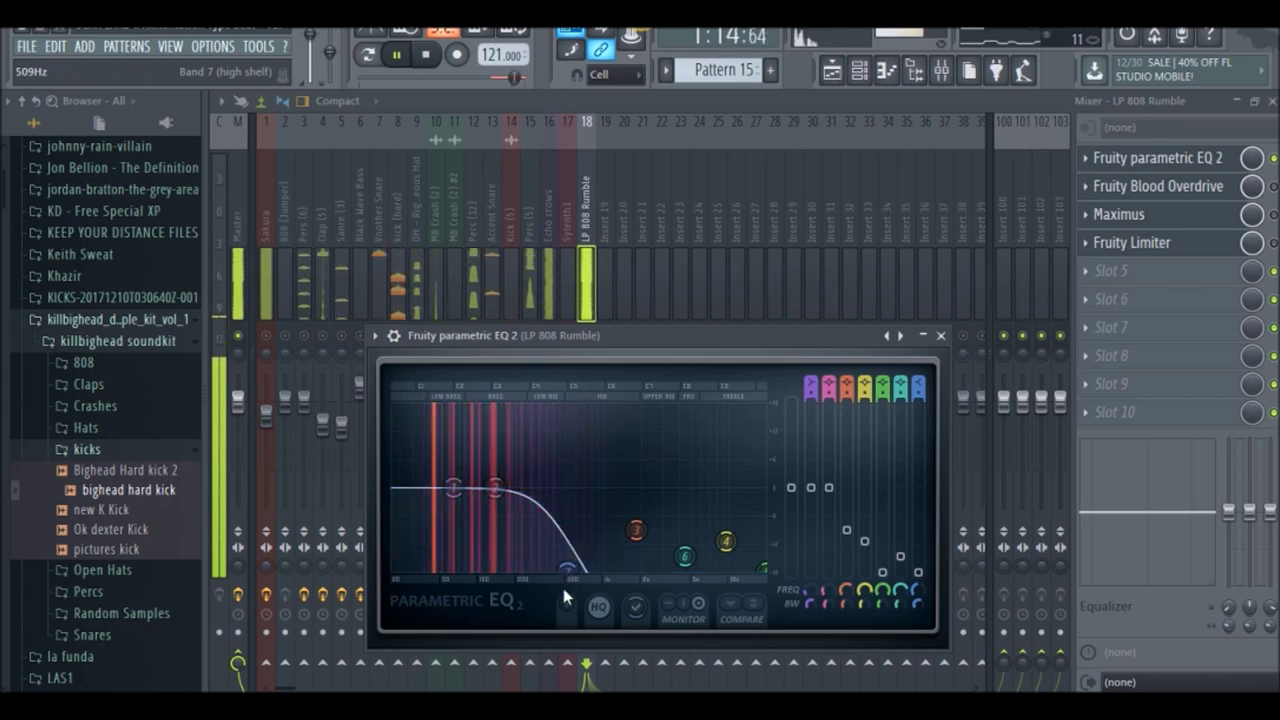
key(space)
drag(592, 595, 603, 564)
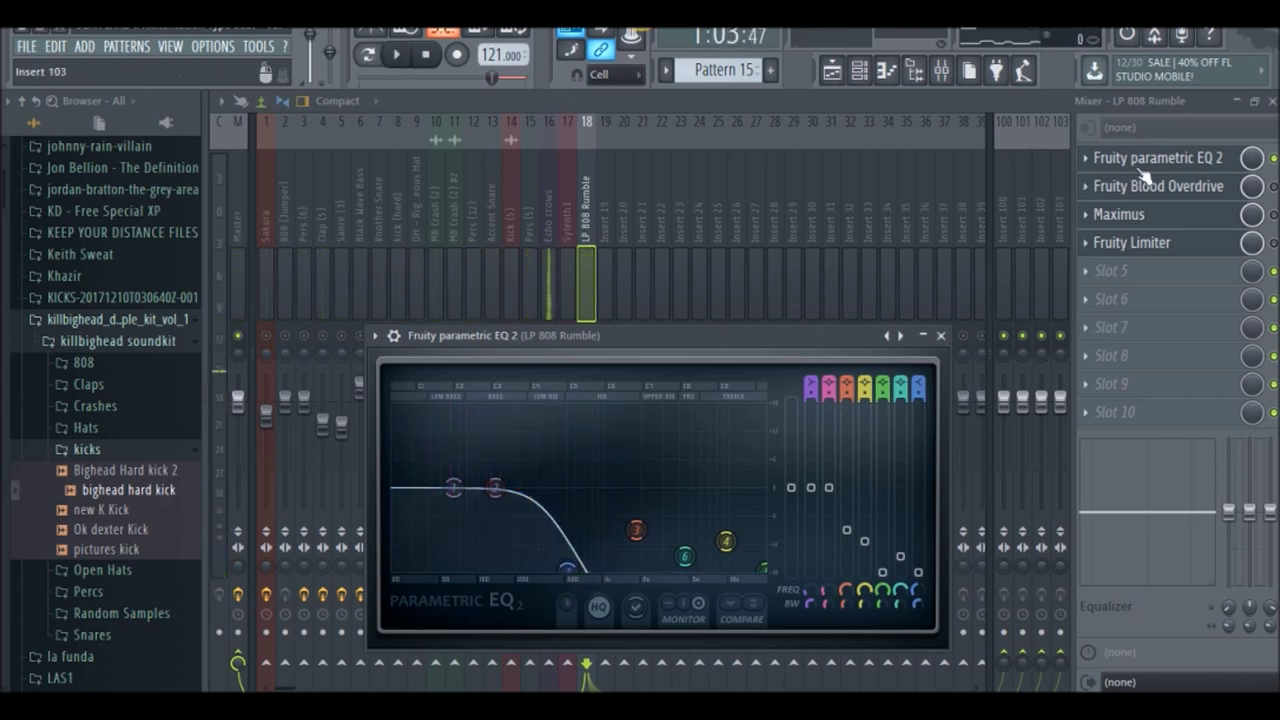
key(Escape)
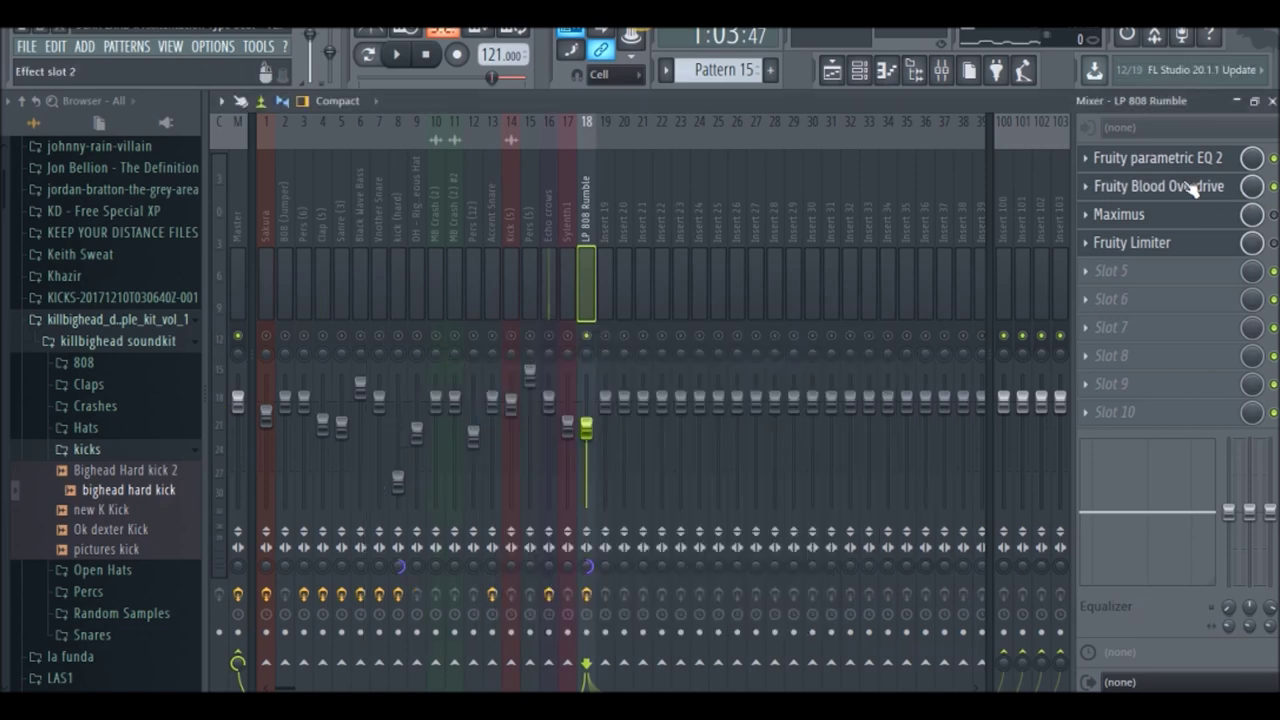
Step: Open Fruity Blood Overdrive, switch x 100 OFF and turn PreAmp down to 0
click(1192, 190)
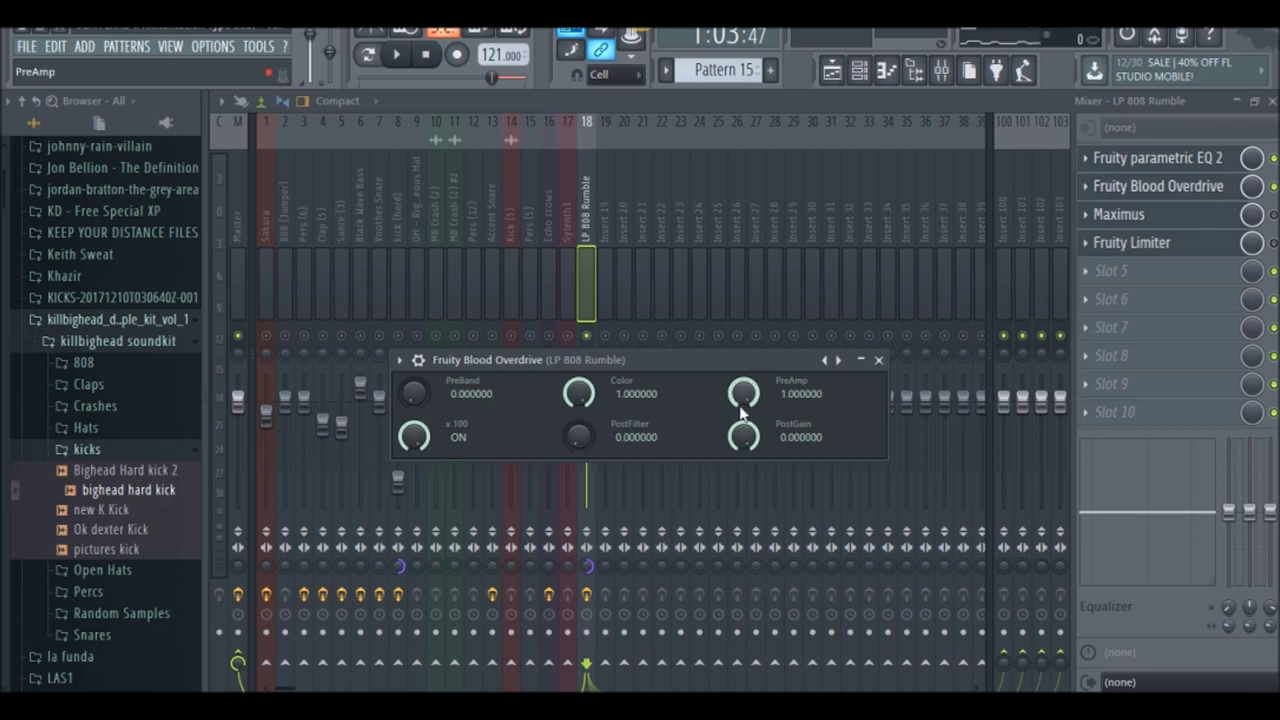
drag(745, 393, 745, 458)
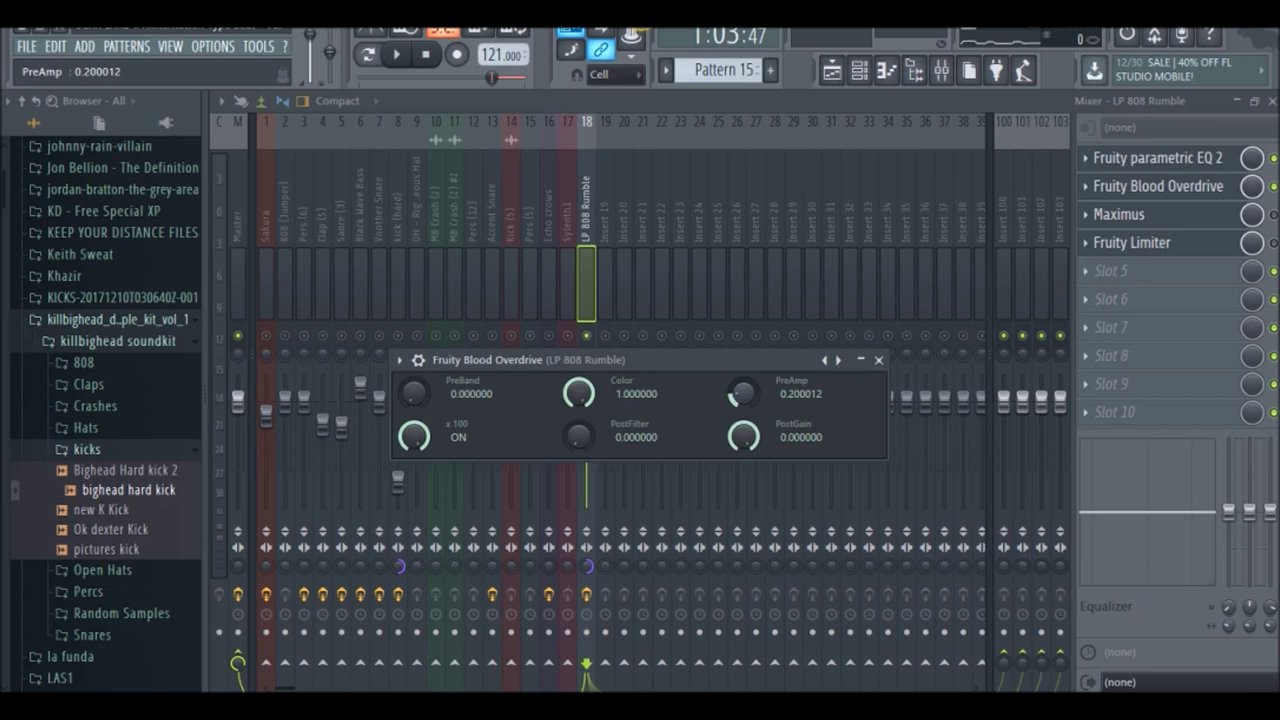
drag(745, 458, 745, 396)
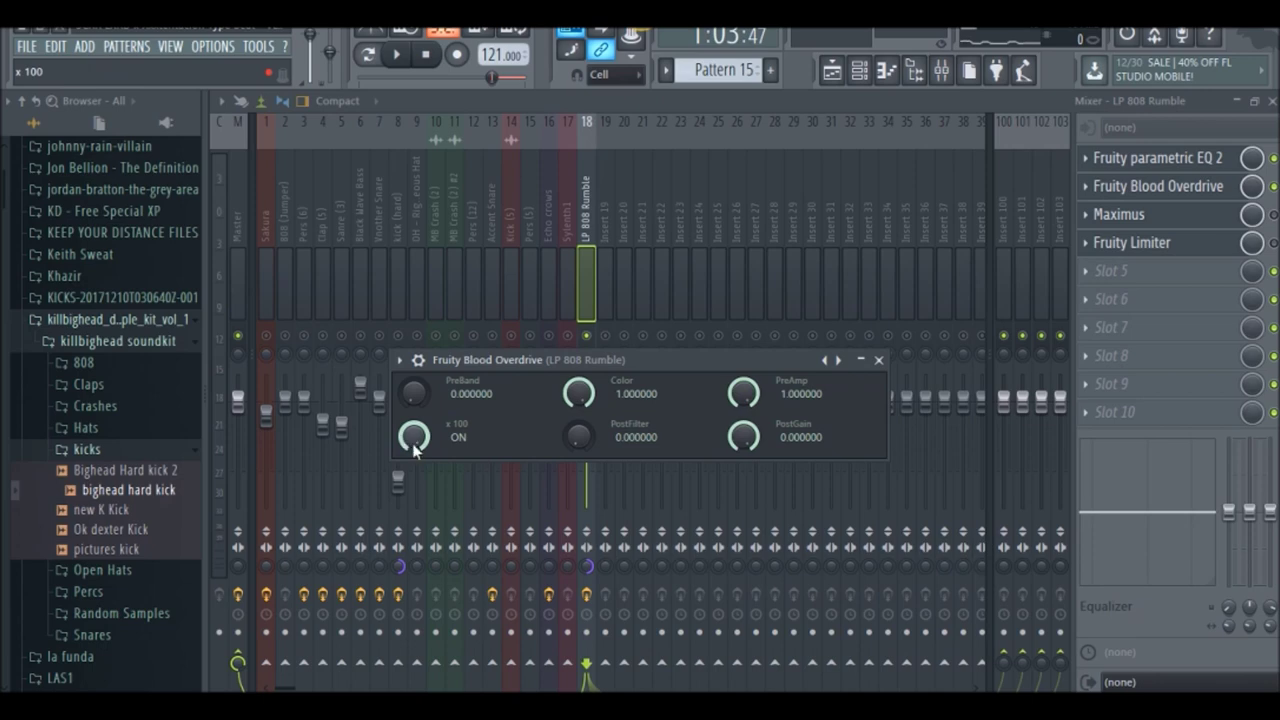
drag(412, 443, 412, 474)
drag(744, 393, 744, 460)
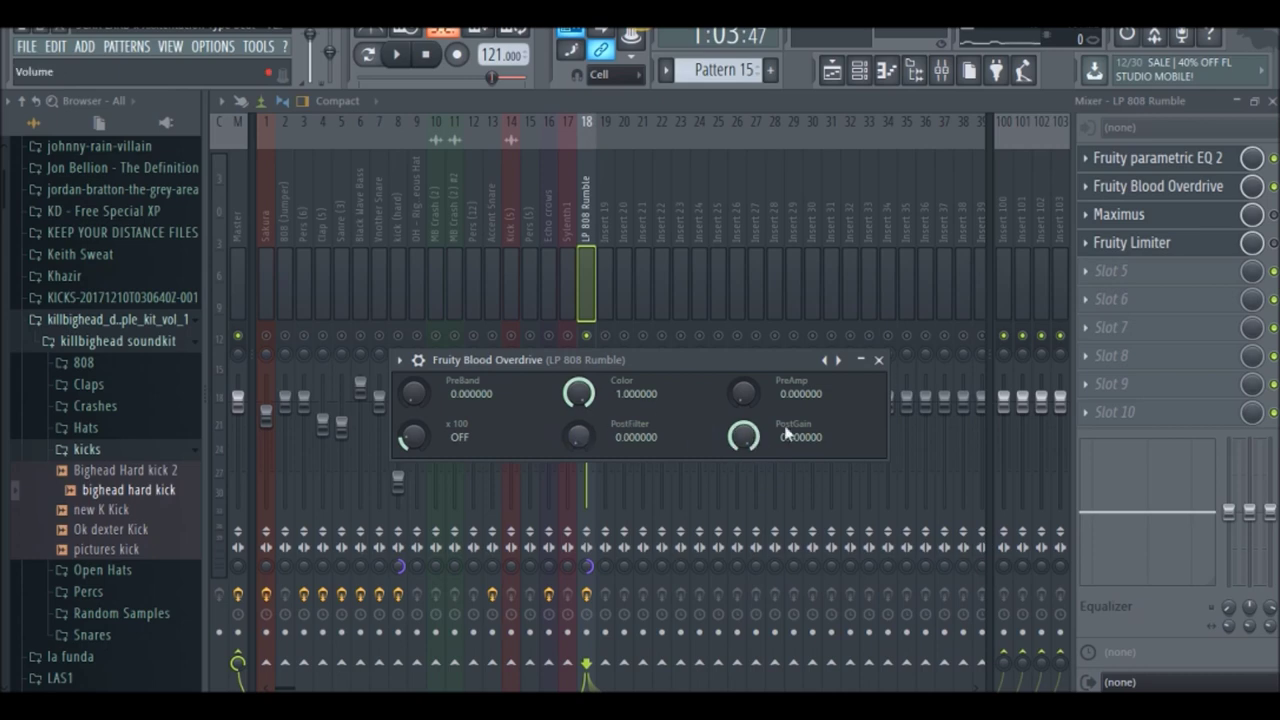
Step: While auditioning, raise the Blood Overdrive PreAmp from 0 to its maximum of 1.0
key(space)
drag(743, 393, 743, 317)
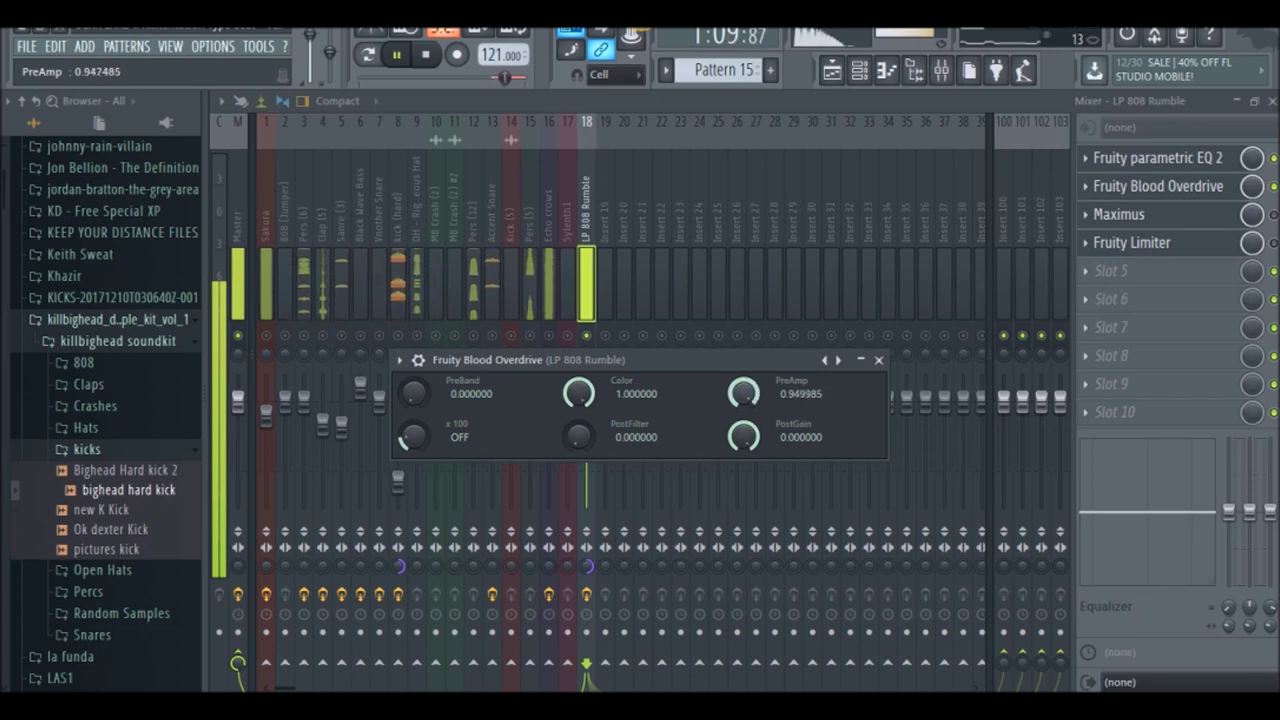
drag(743, 394, 743, 380)
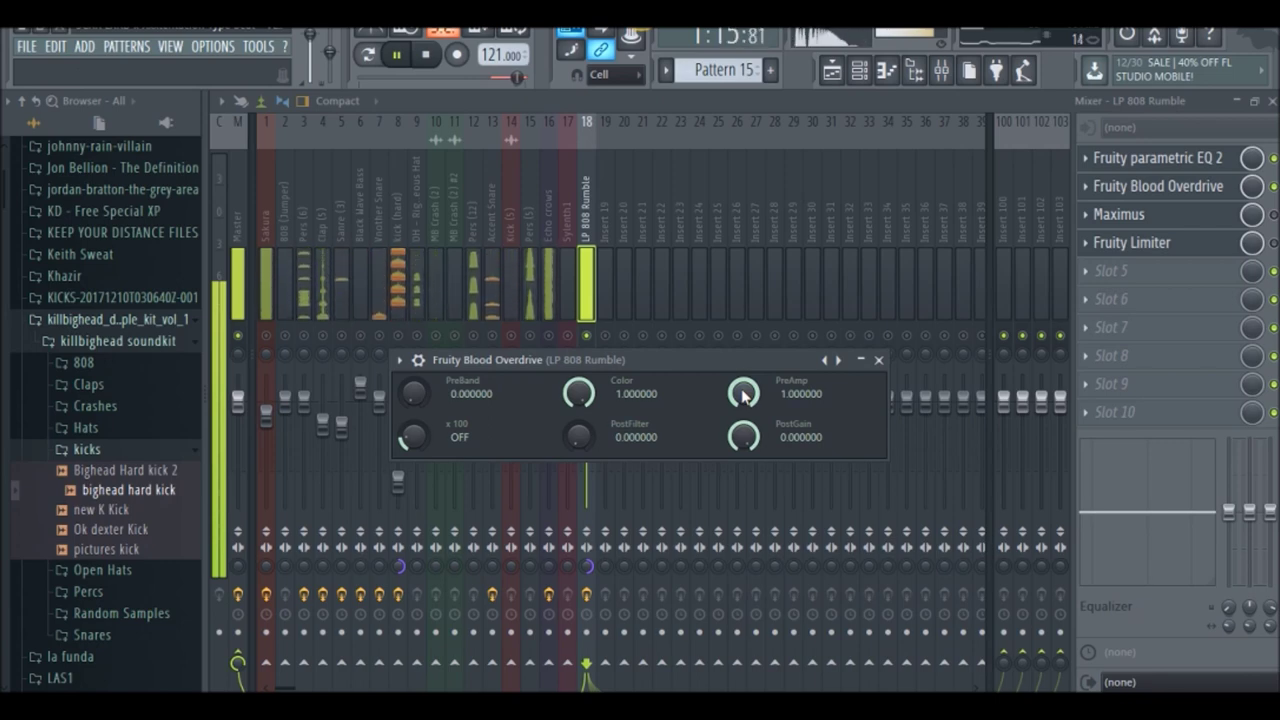
key(space)
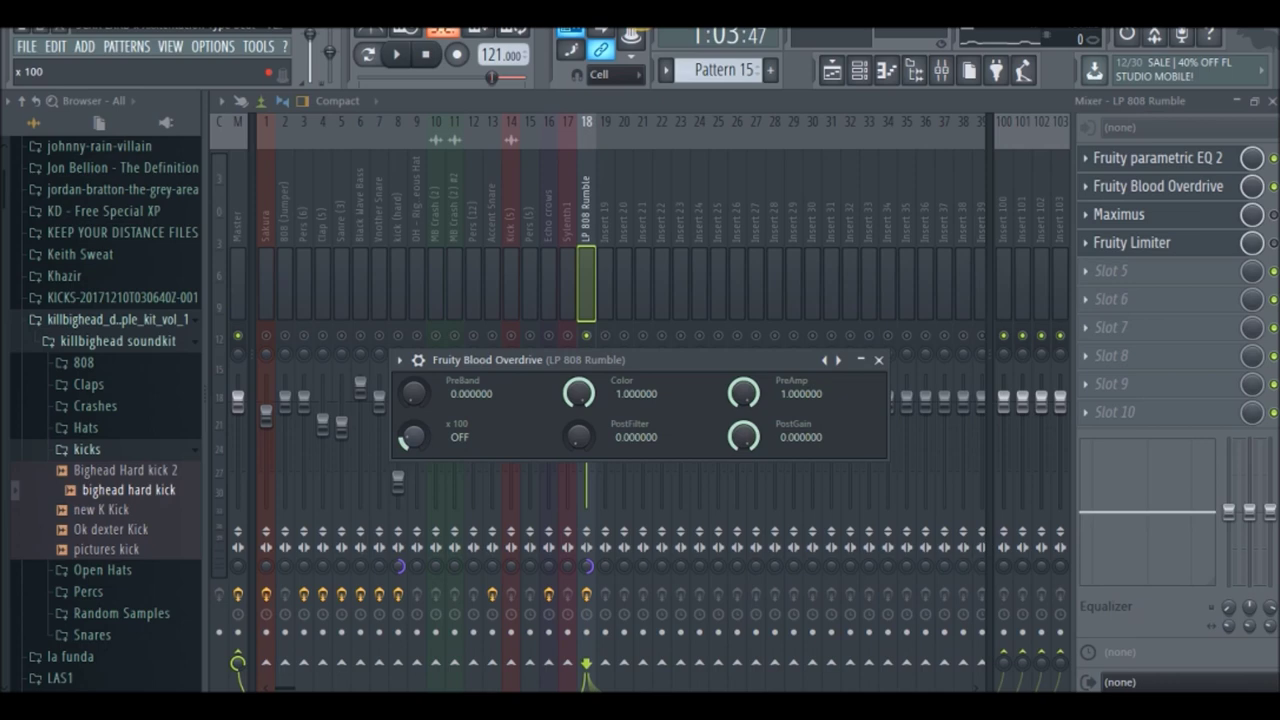
Step: Set the x 100 boost ON and play the song to hear the harder distortion
click(413, 443)
key(space)
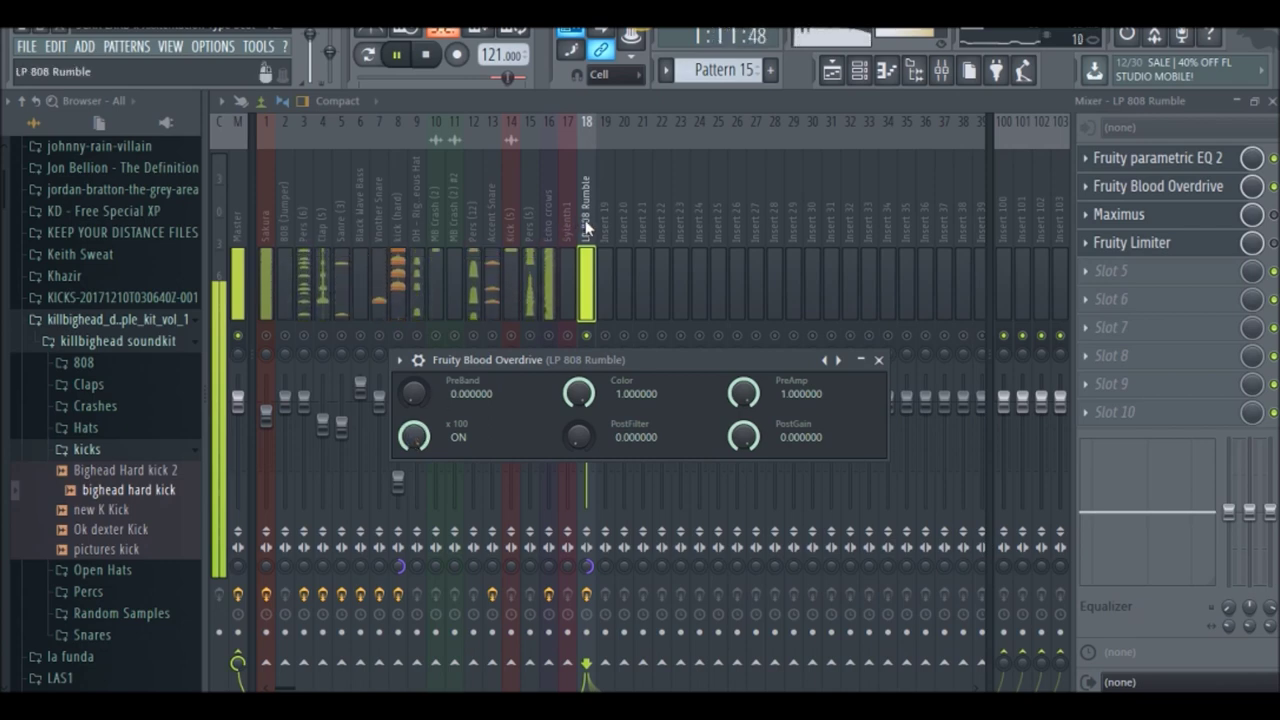
key(space)
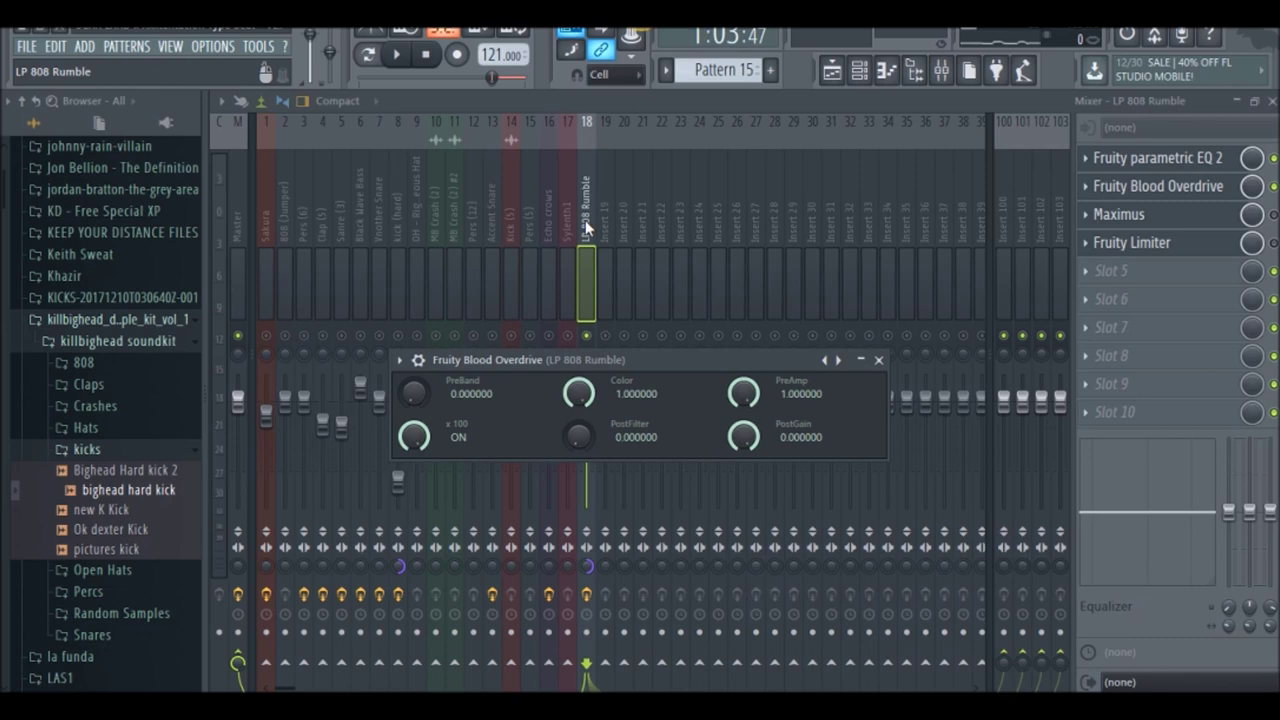
Step: Close Blood Overdrive, unsolo LP 808 Rumble, and play the full mix
key(Escape)
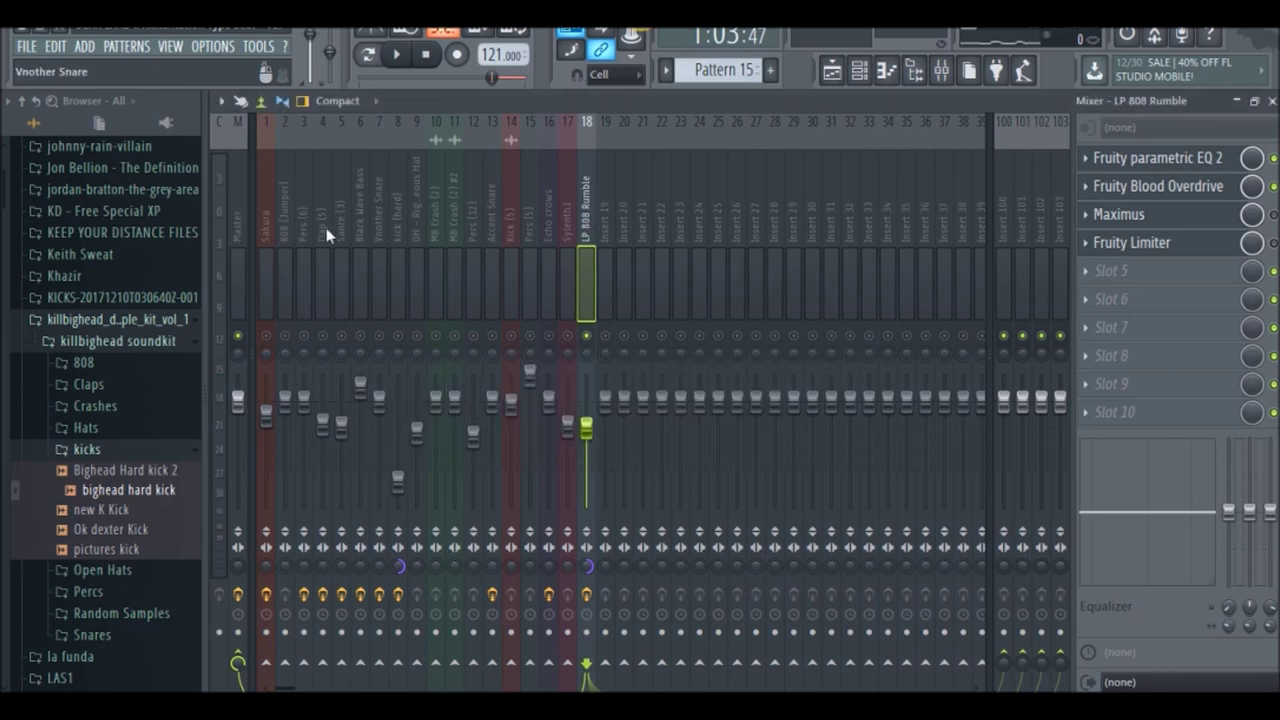
right_click(589, 337)
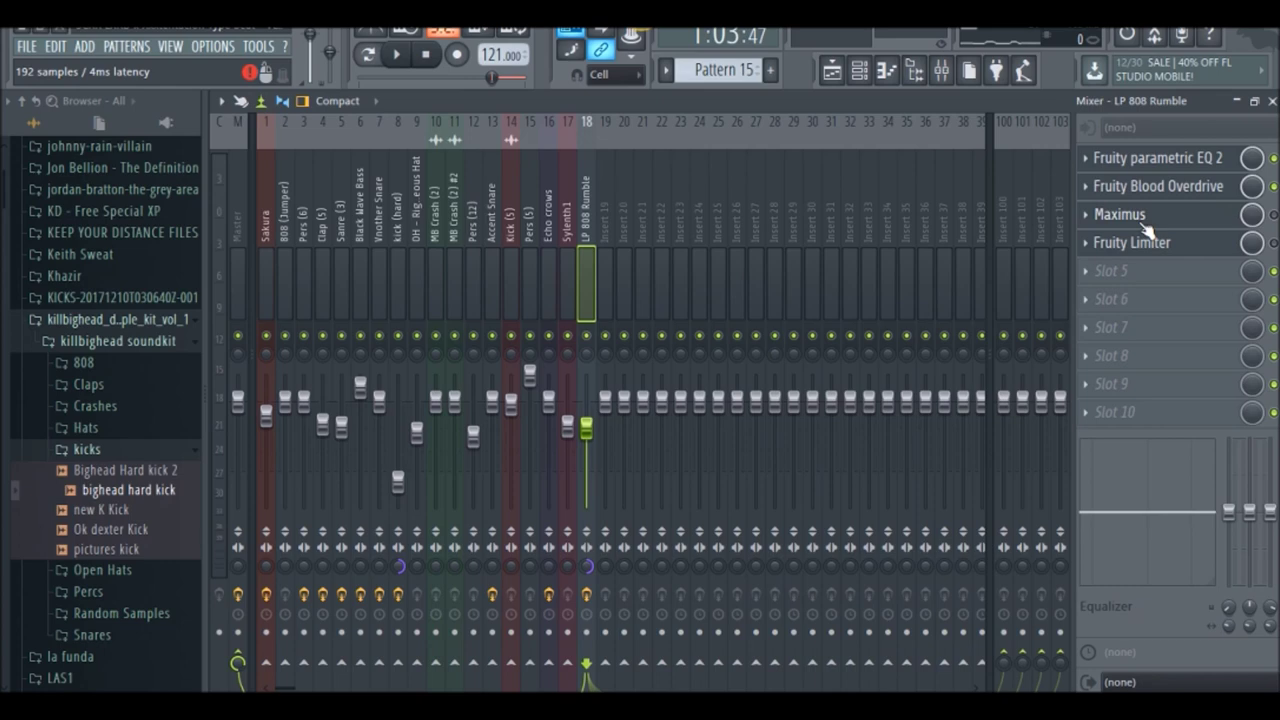
key(space)
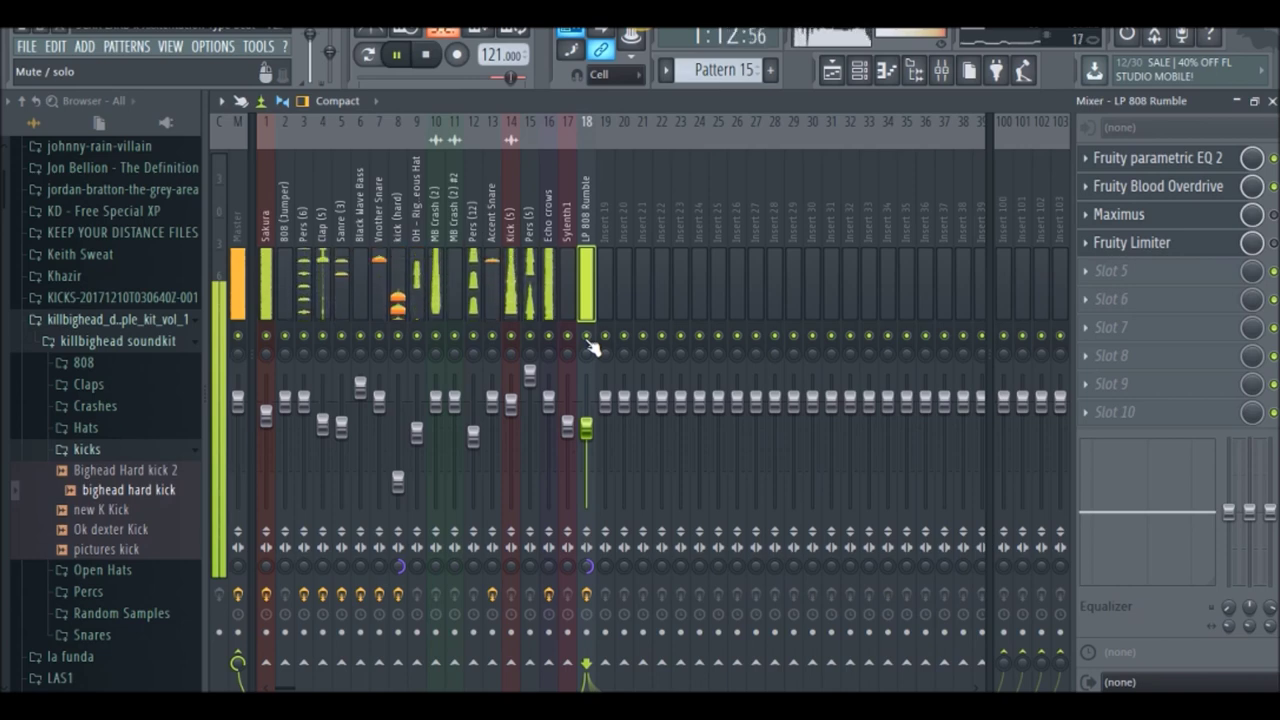
key(space)
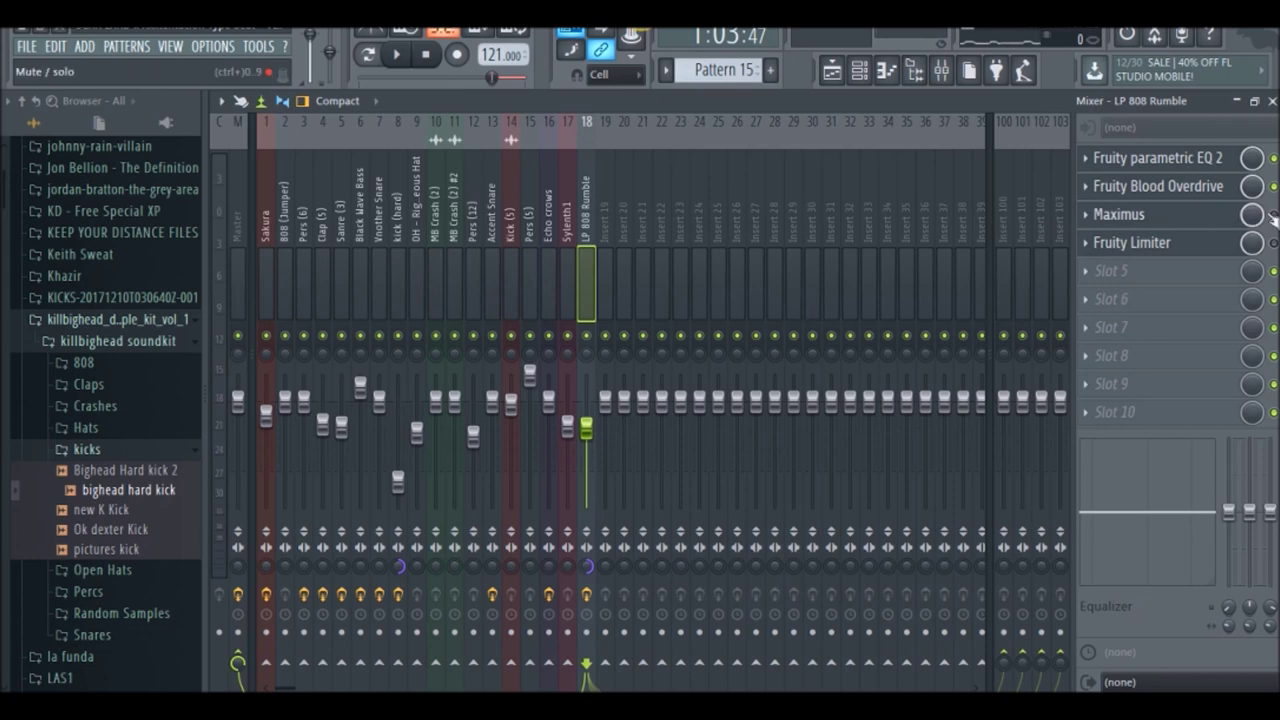
Step: Open Maximus, show the HIGH band curve, and shift the window right to reveal track names
click(1200, 222)
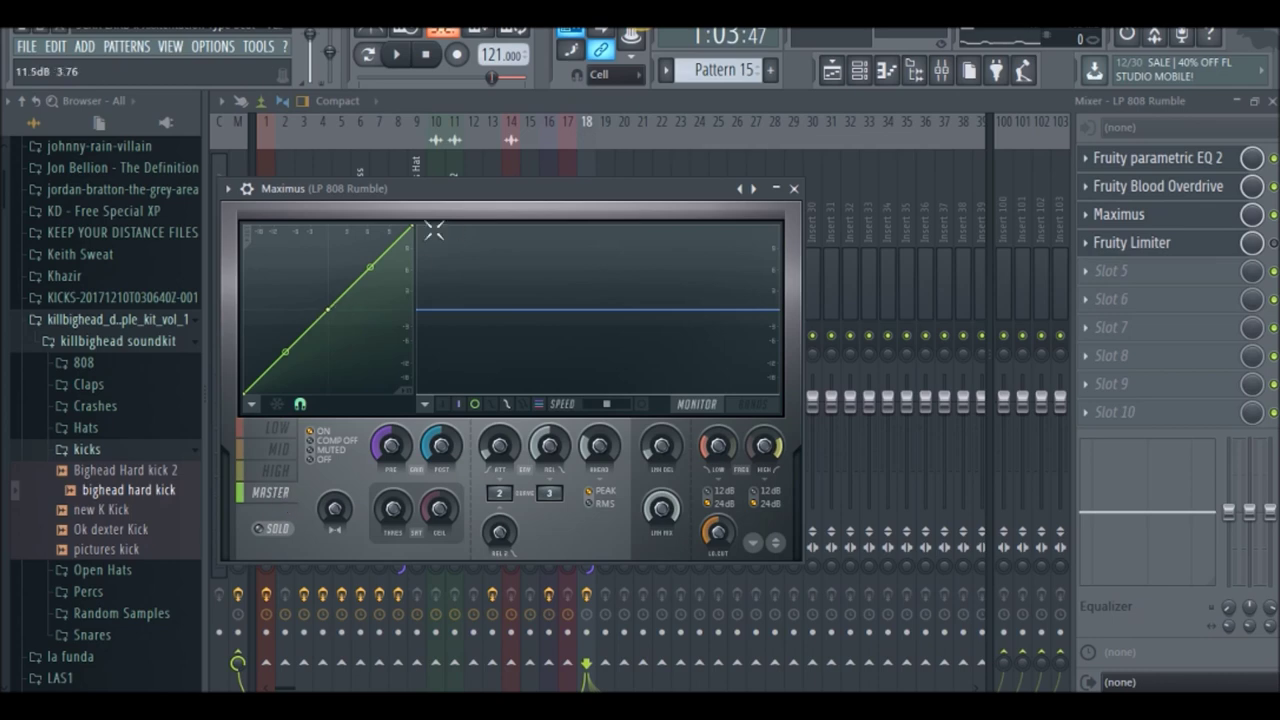
click(276, 470)
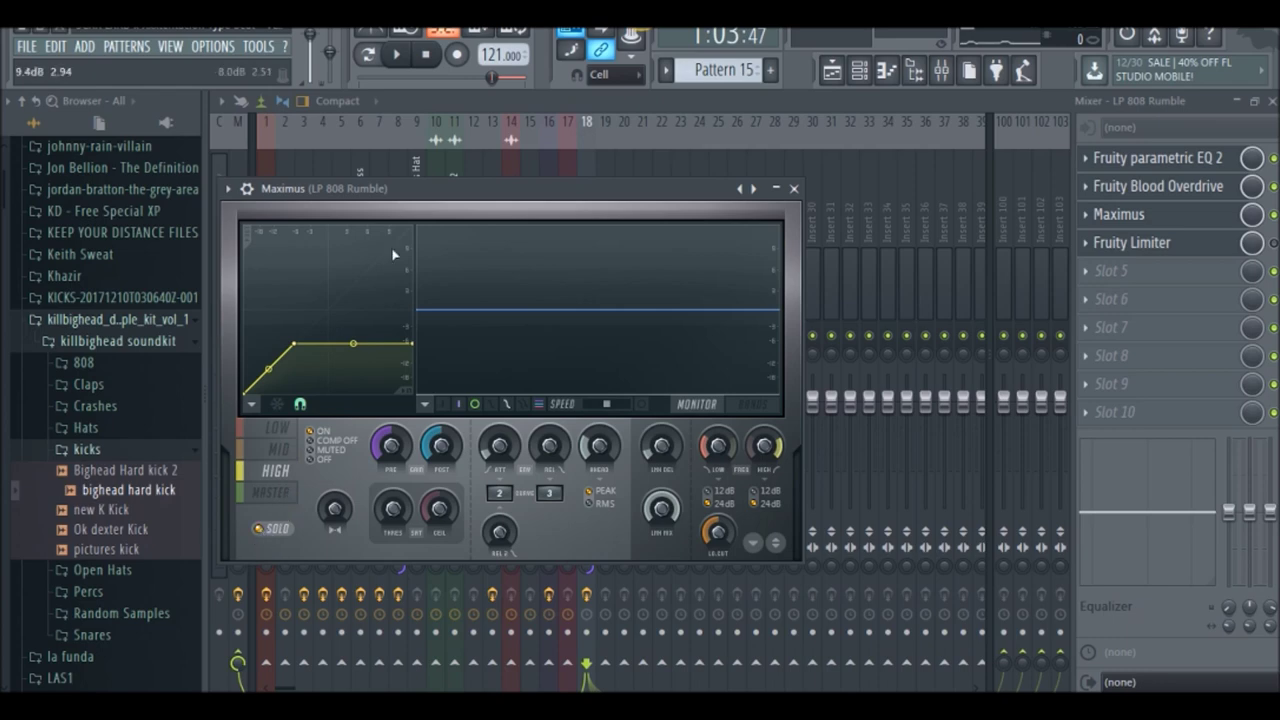
drag(410, 194, 623, 187)
drag(692, 164, 715, 160)
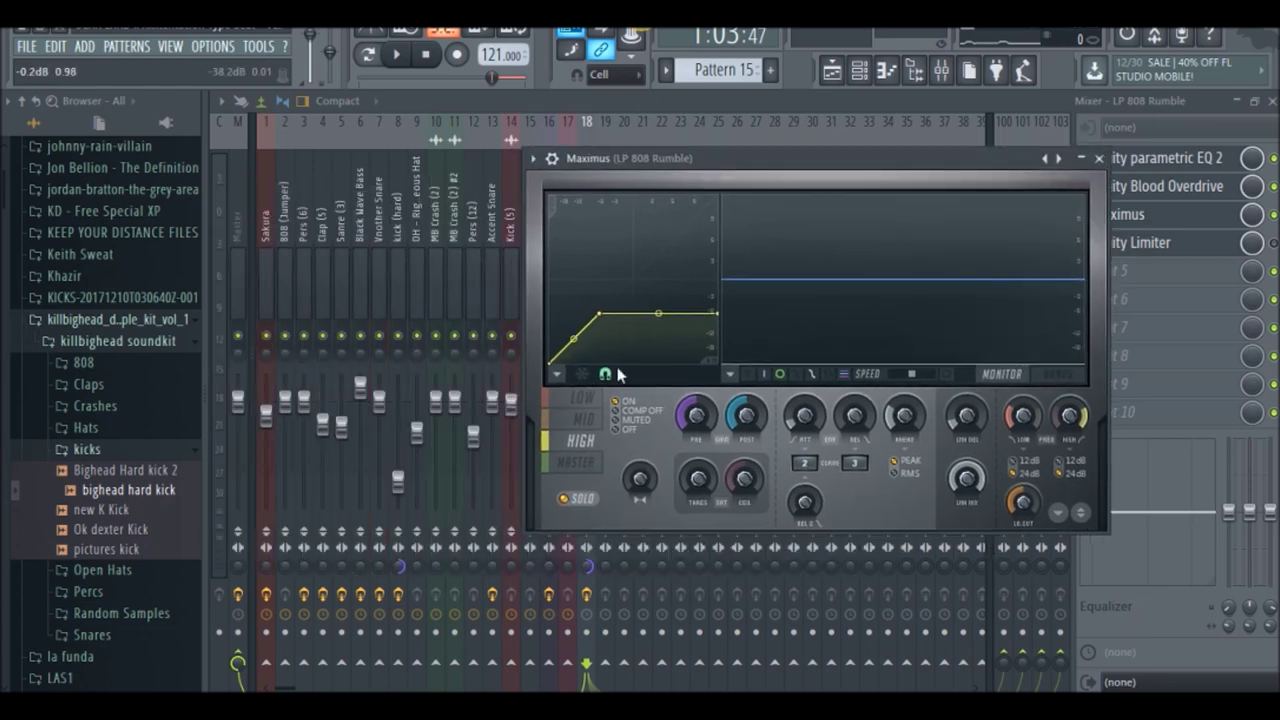
Step: While playing, lower the high curve's end point and reshape its knee, then switch to MID
key(space)
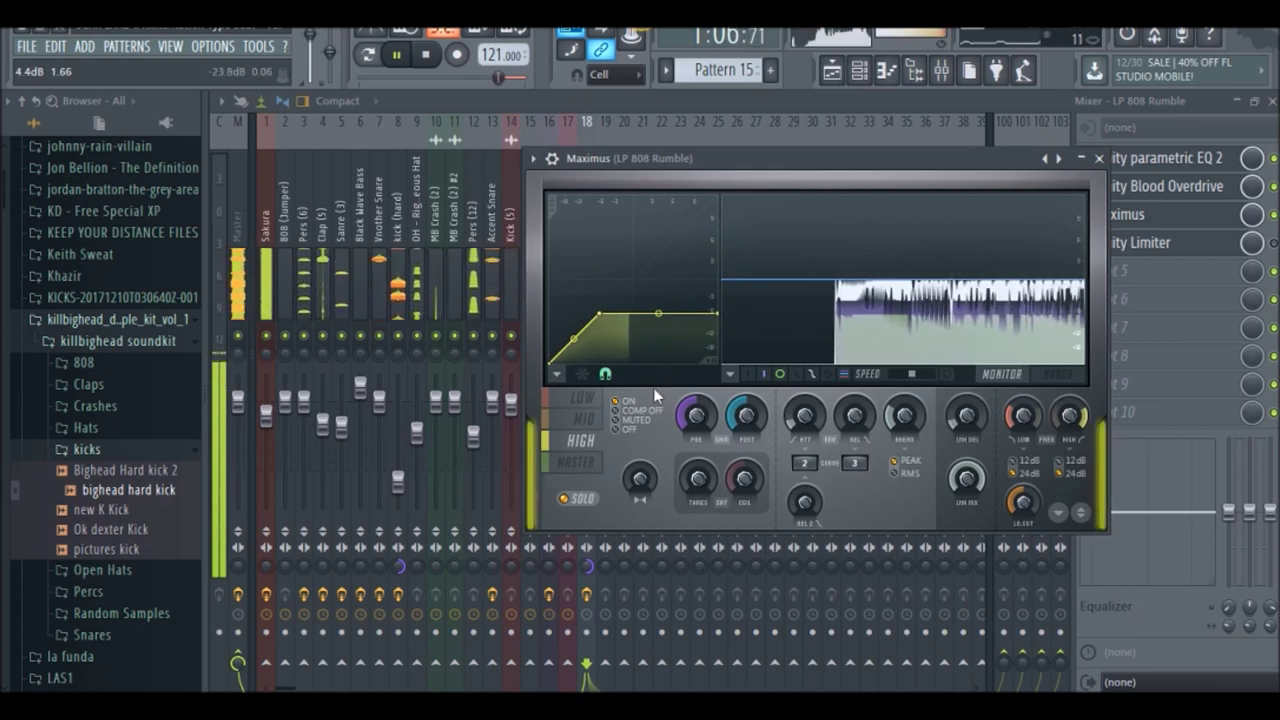
drag(717, 317, 717, 323)
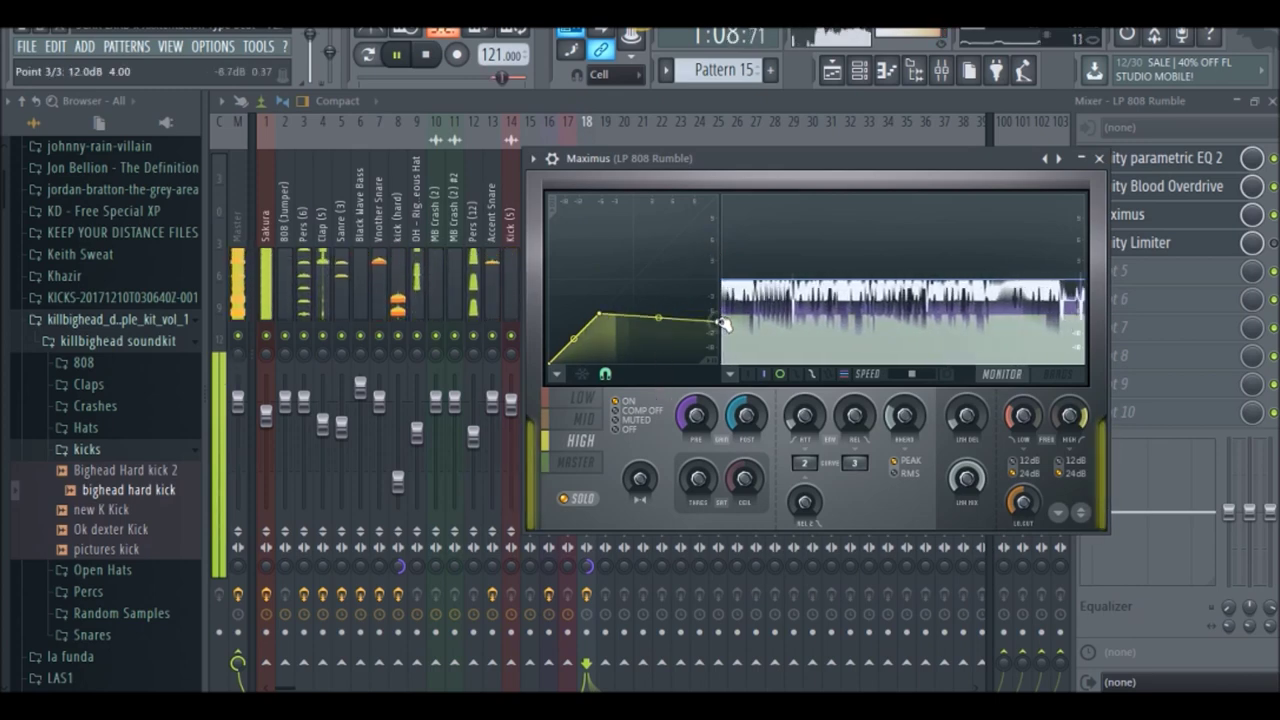
drag(609, 314, 591, 322)
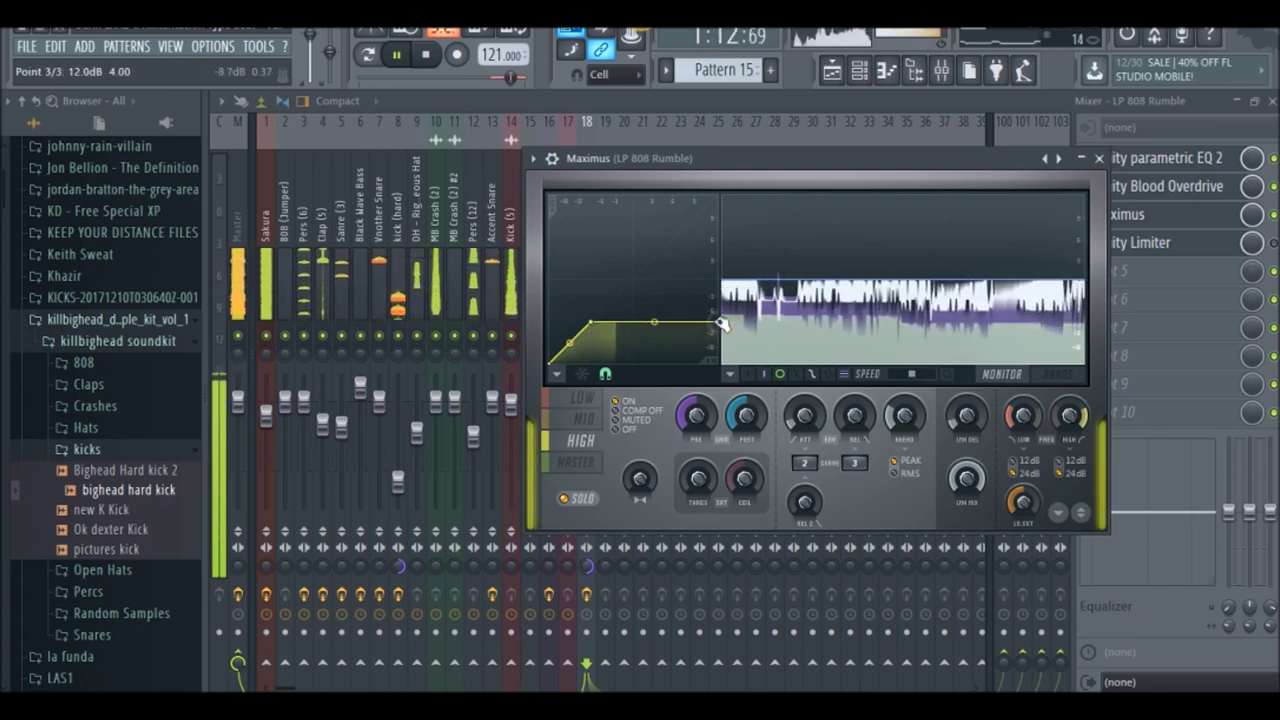
drag(592, 322, 609, 318)
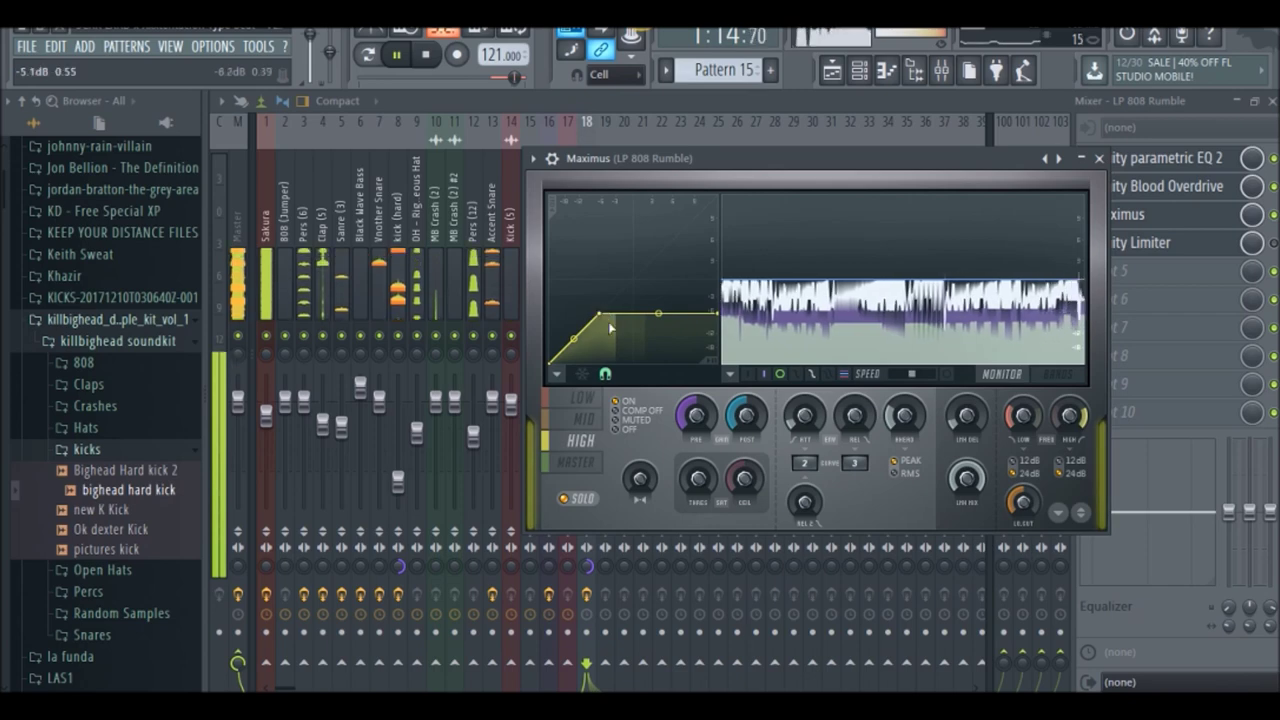
key(space)
click(584, 422)
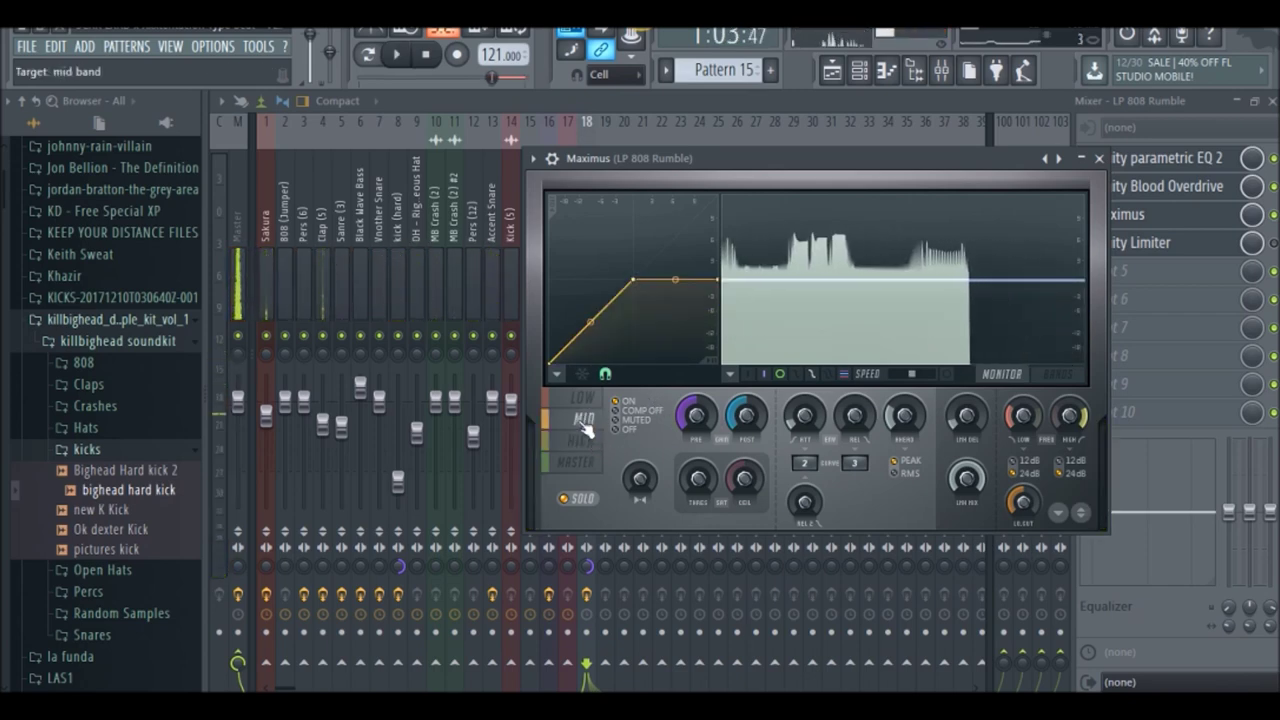
Step: Audition the mid band, then drag its end point down and knee down-left to level them
key(space)
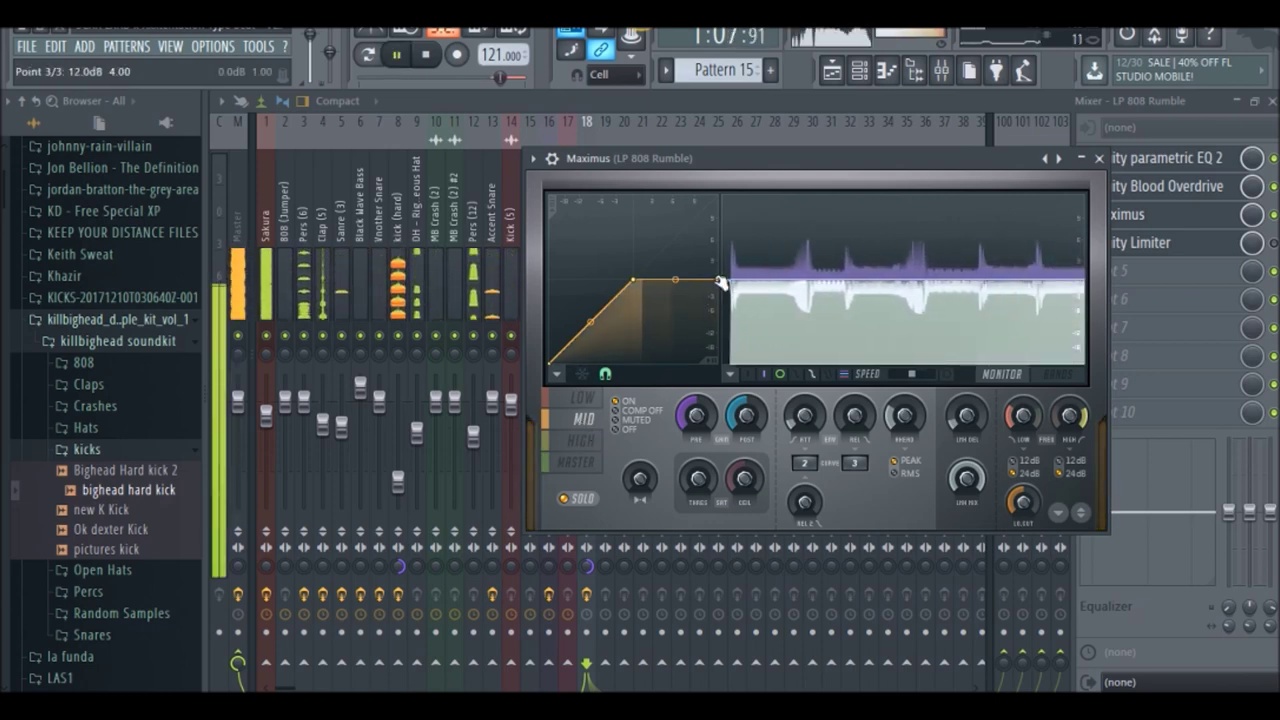
key(space)
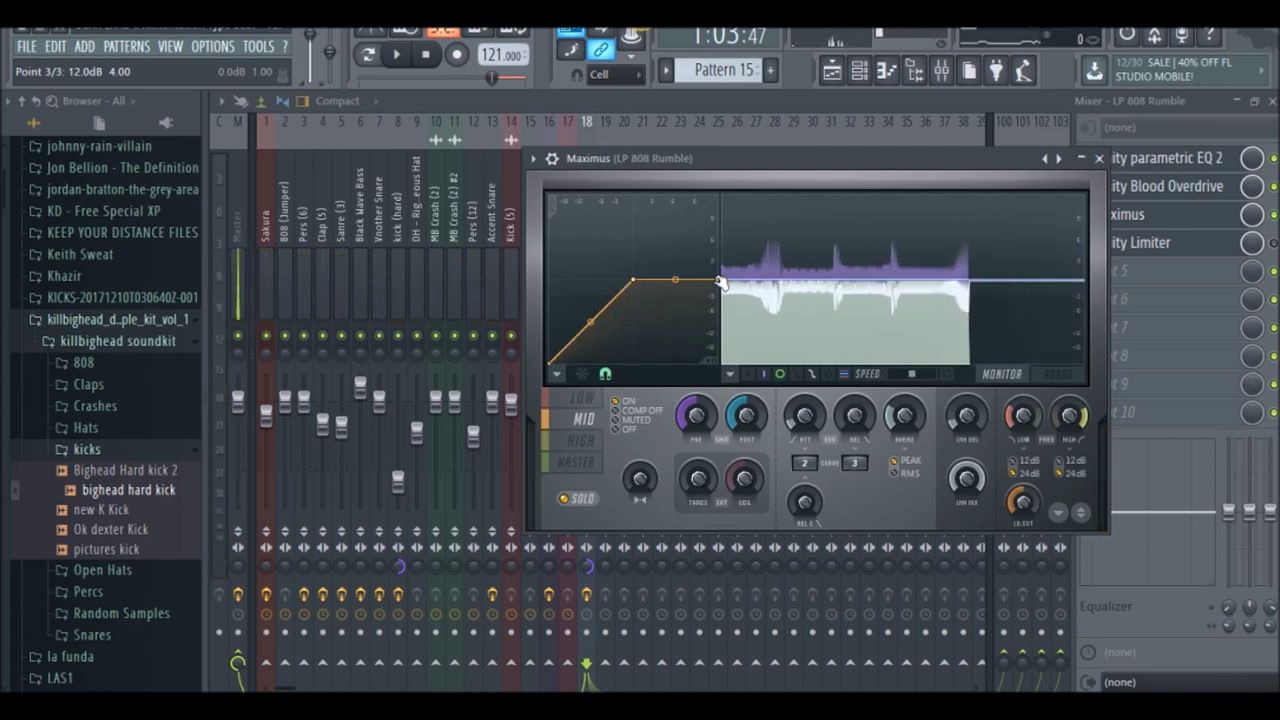
drag(720, 282, 718, 297)
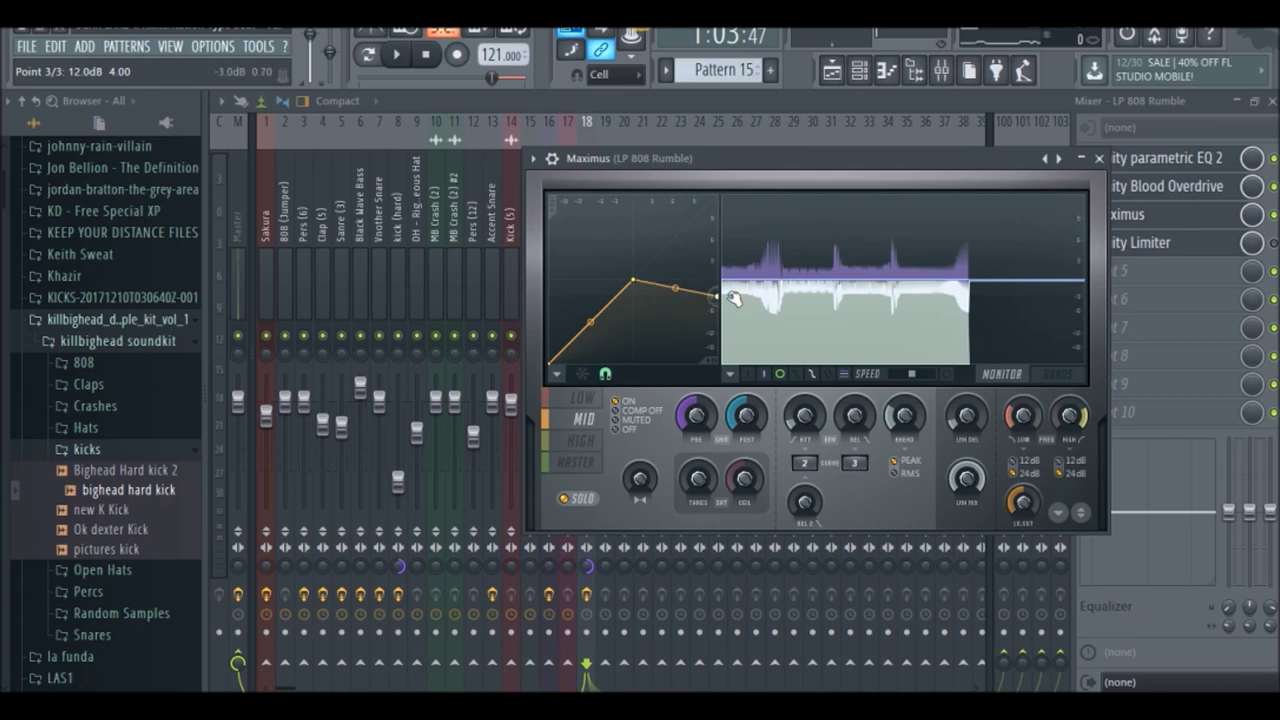
drag(640, 283, 620, 297)
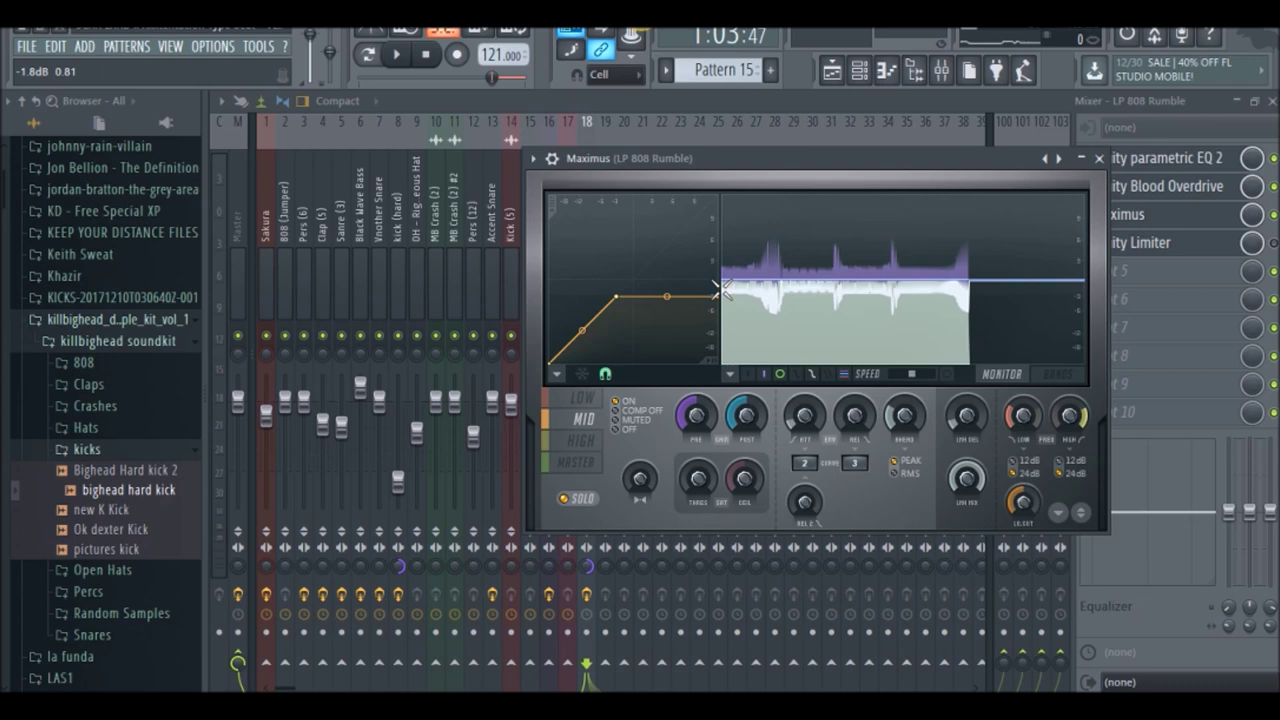
Step: Raise the mid knee to 0 dB, then during playback drop it to -3 dB and flatten the end
drag(720, 289, 721, 285)
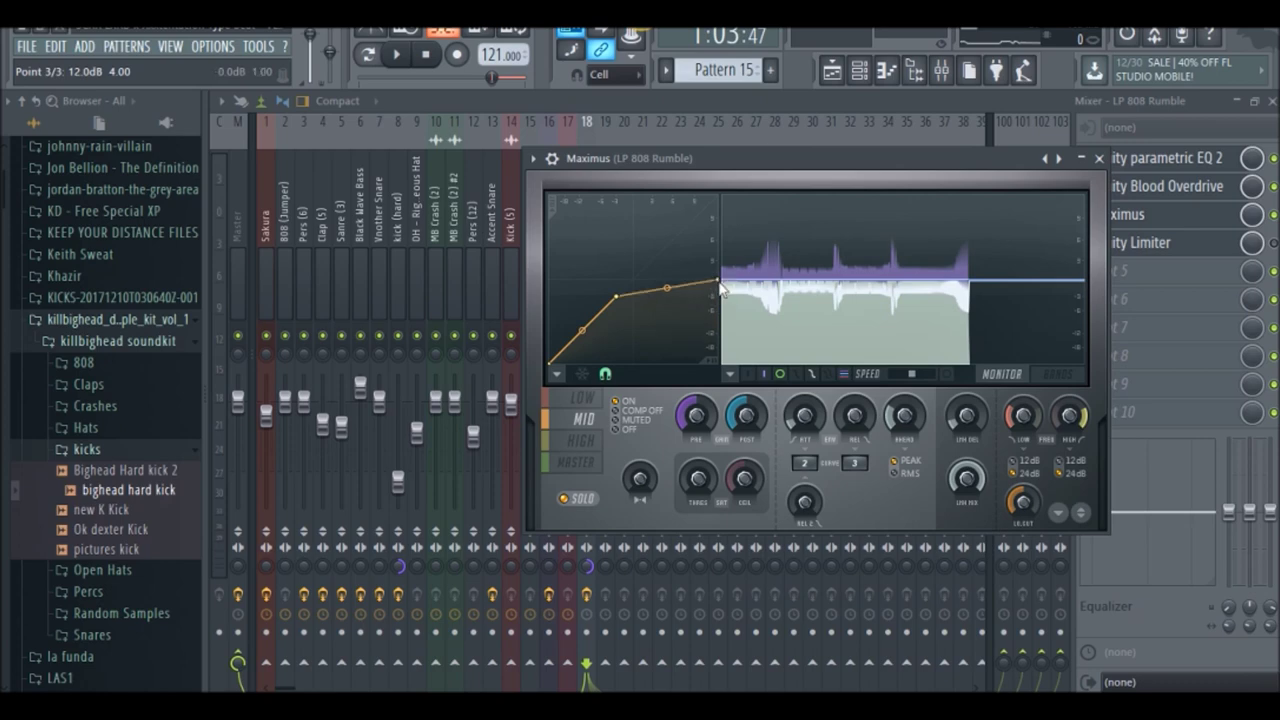
drag(616, 296, 633, 279)
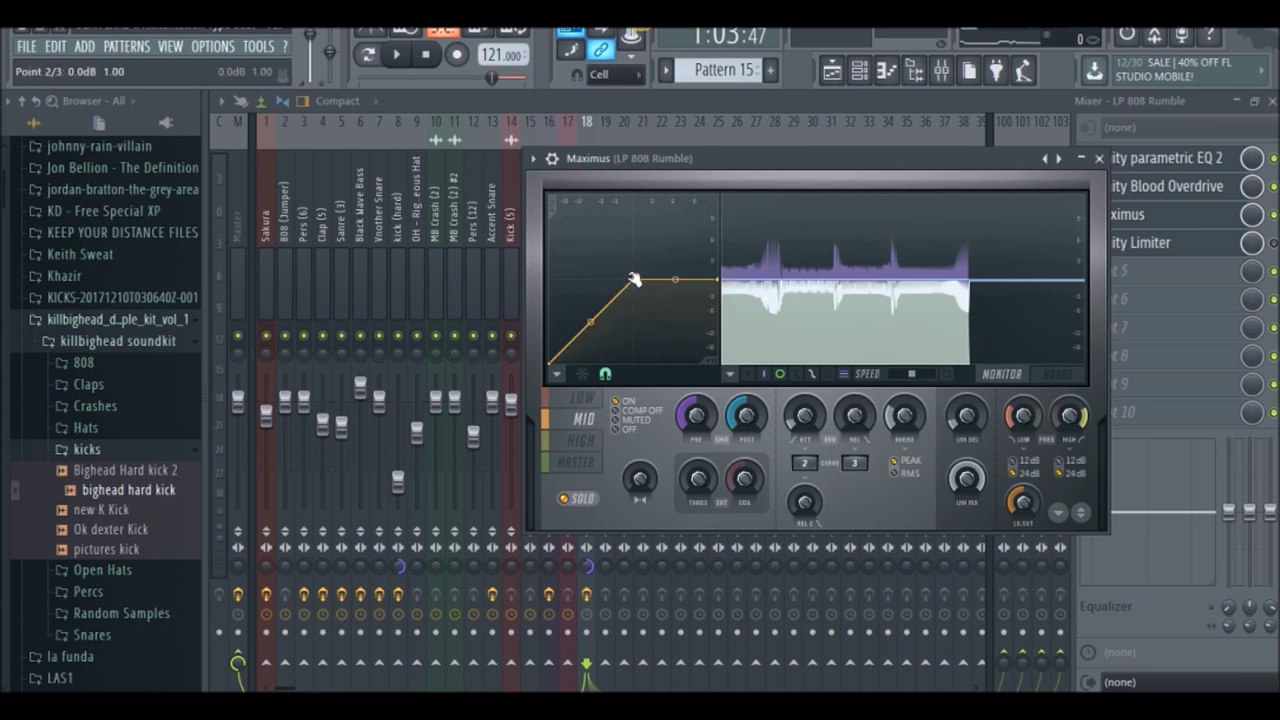
key(space)
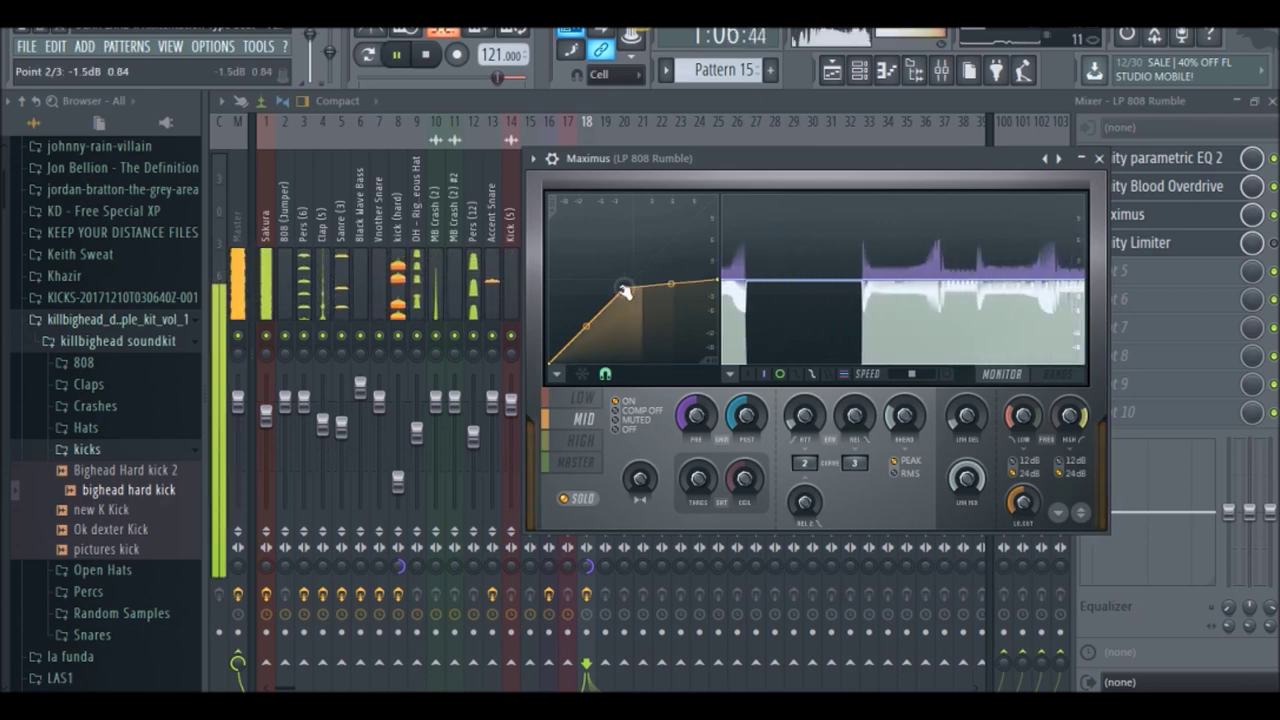
drag(637, 282, 622, 297)
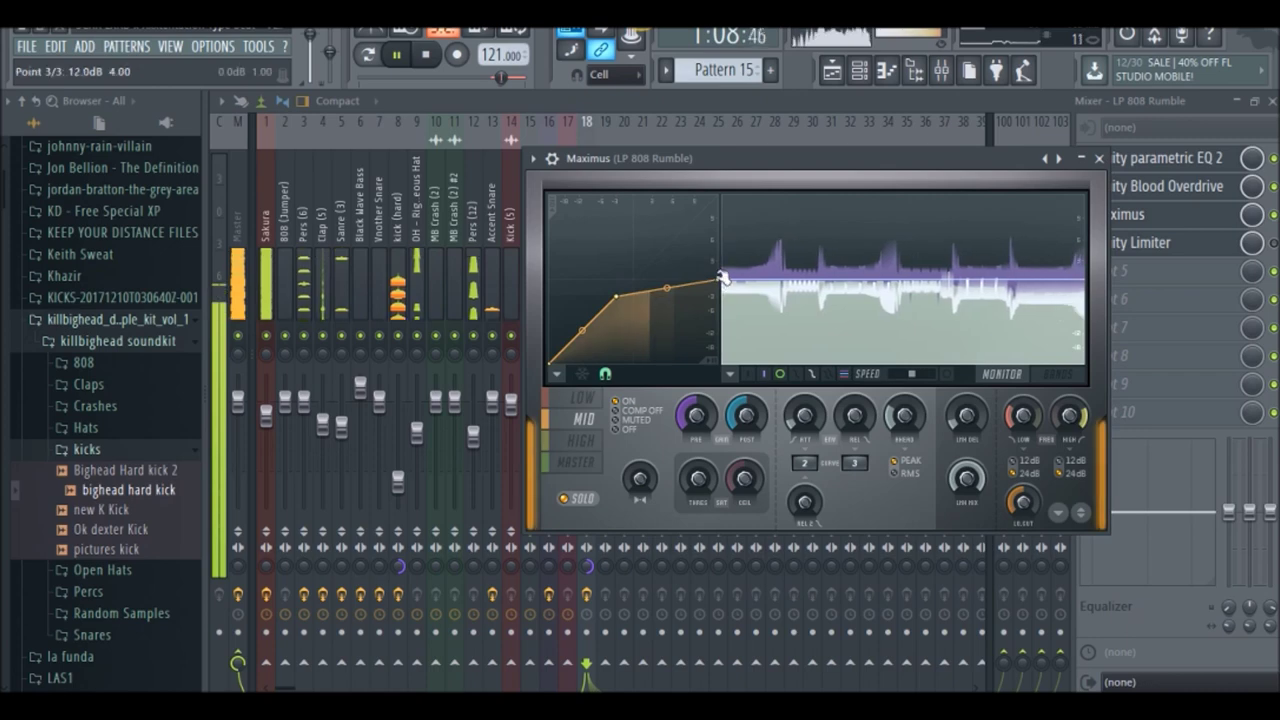
drag(718, 281, 718, 297)
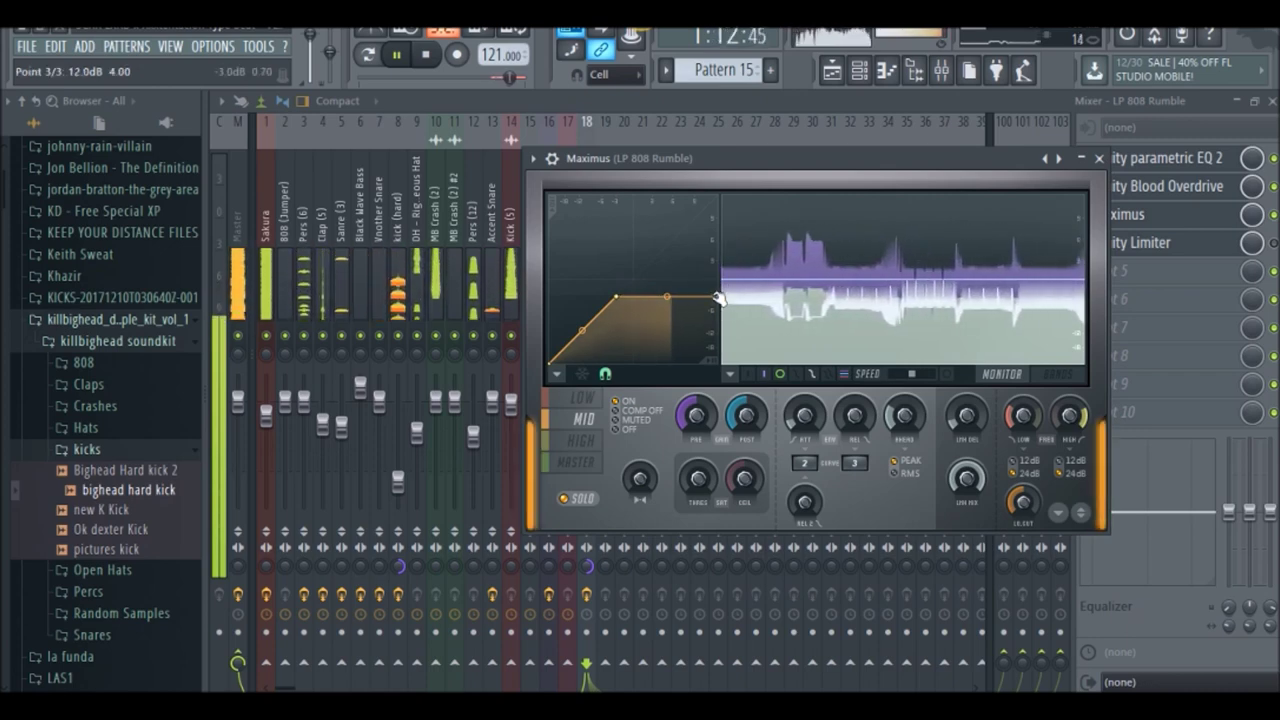
key(space)
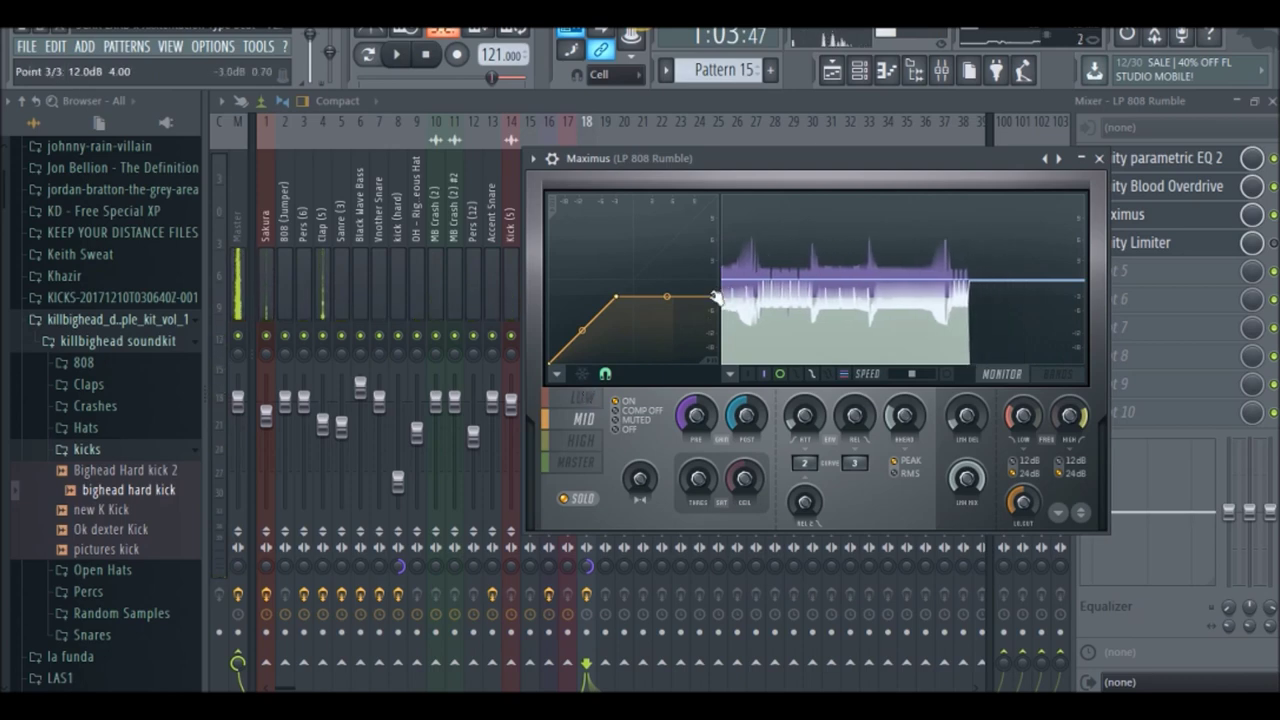
Step: Raise the mid end point and knee again, then show the LOW band curve
drag(718, 296, 718, 280)
drag(626, 296, 626, 272)
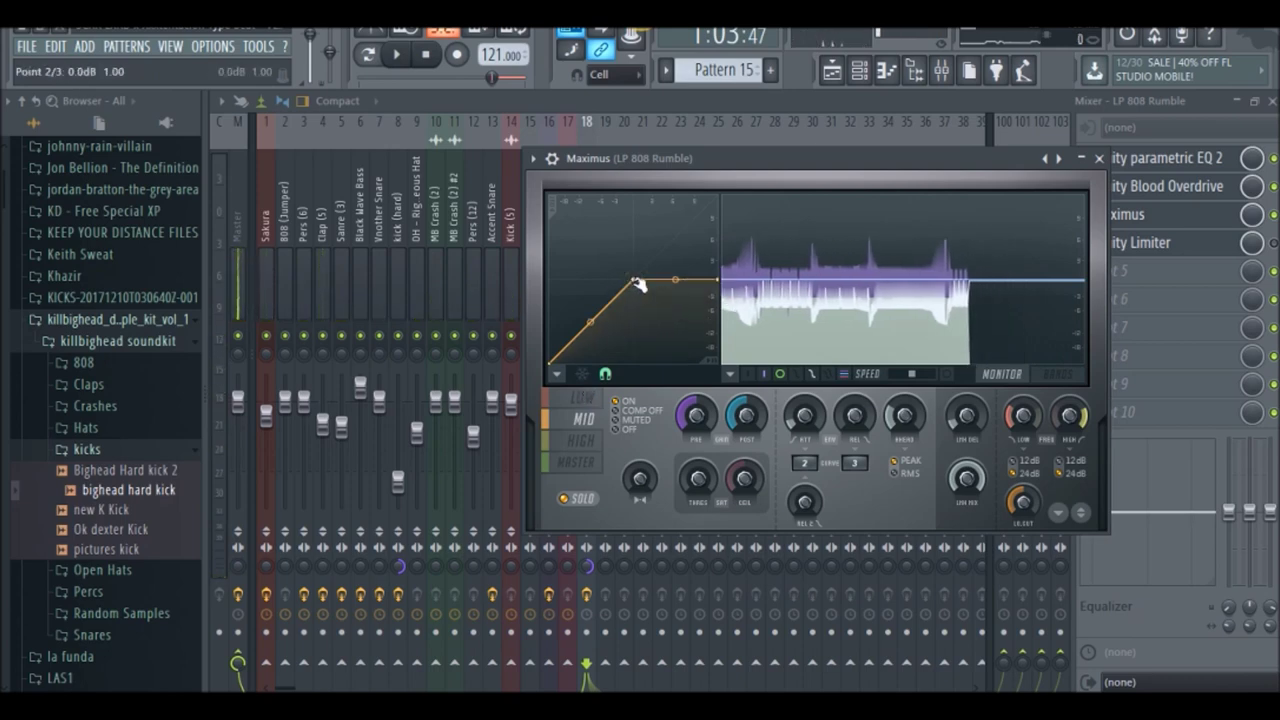
click(582, 398)
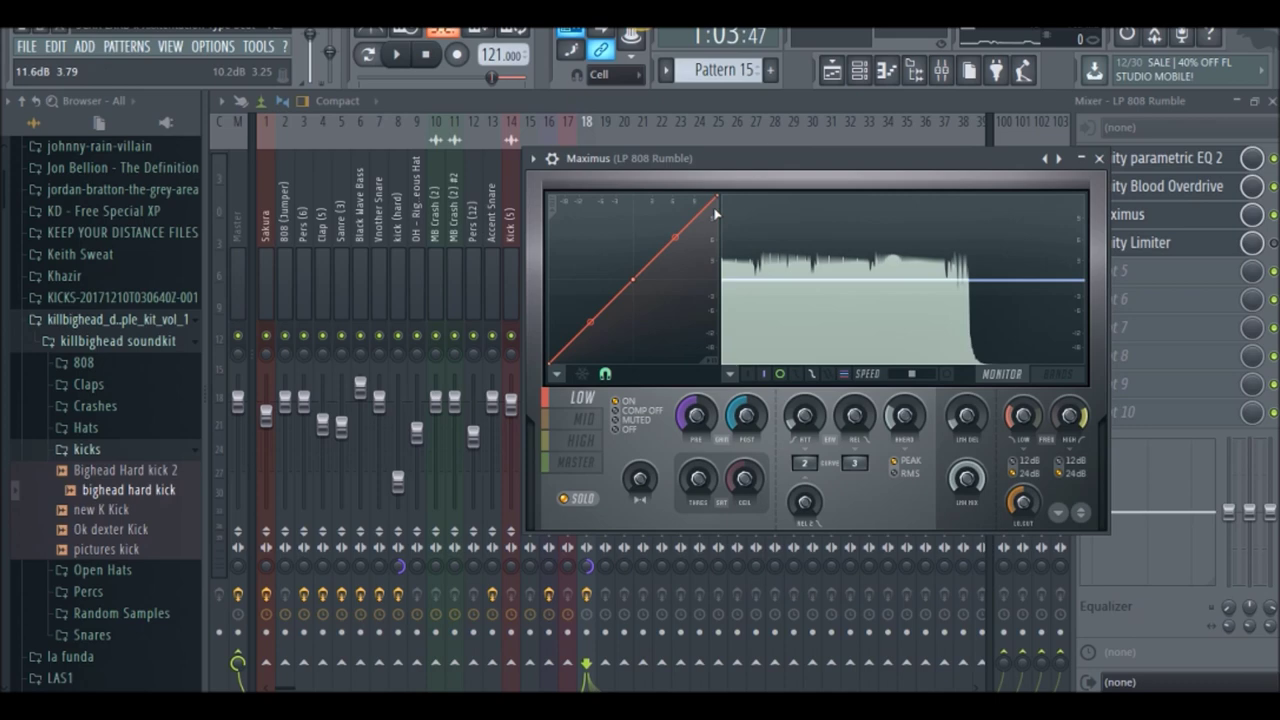
Step: Play the 808, check the Maximus Master, Mid, High and Low band curves, then close Maximus
key(space)
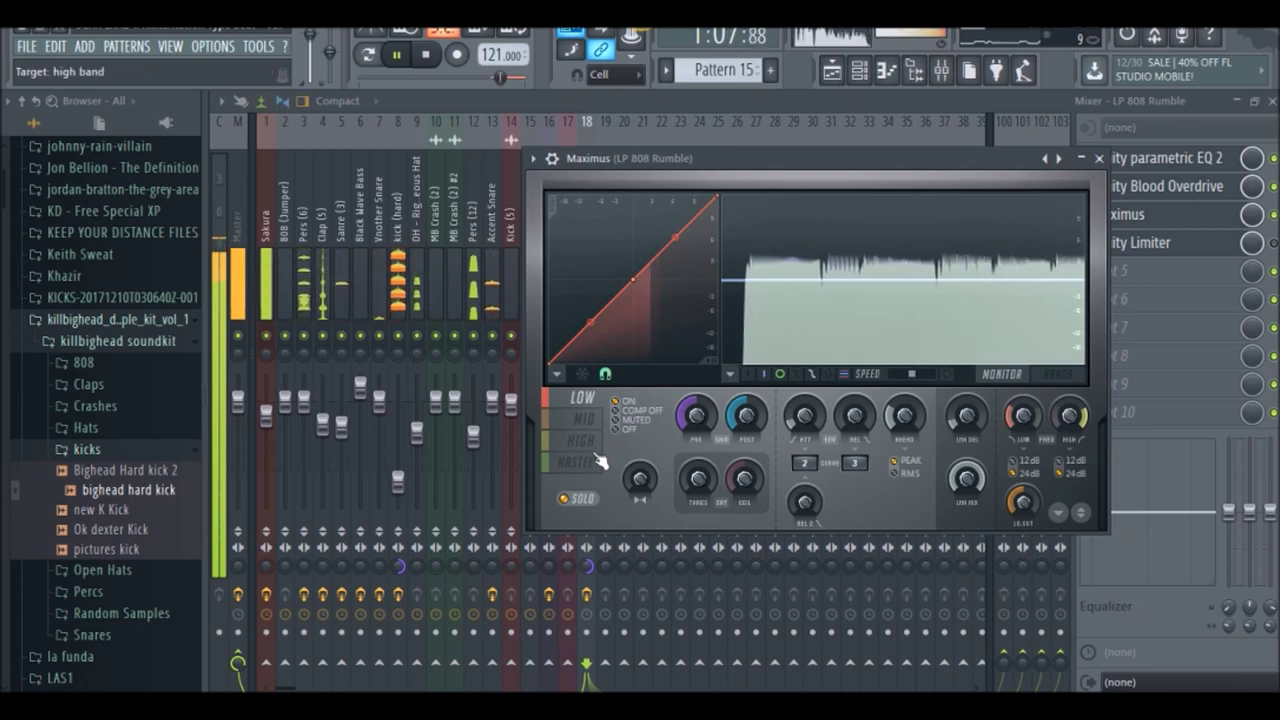
key(space)
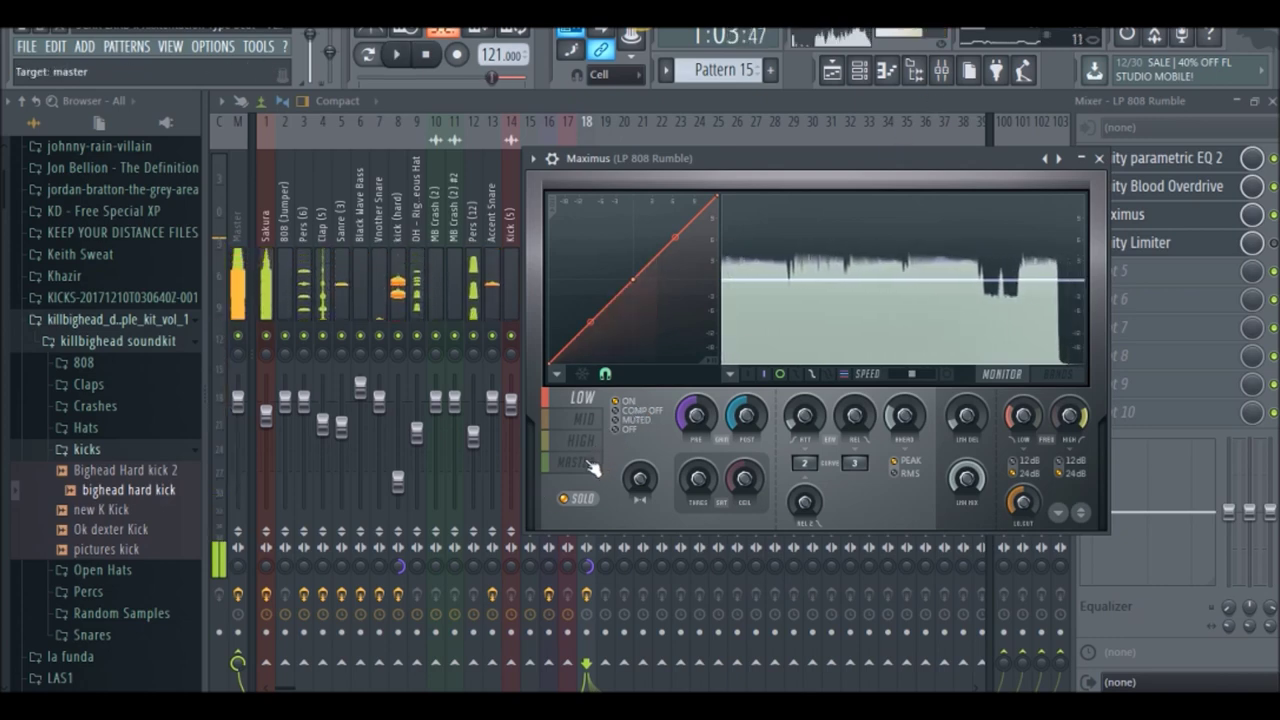
click(580, 463)
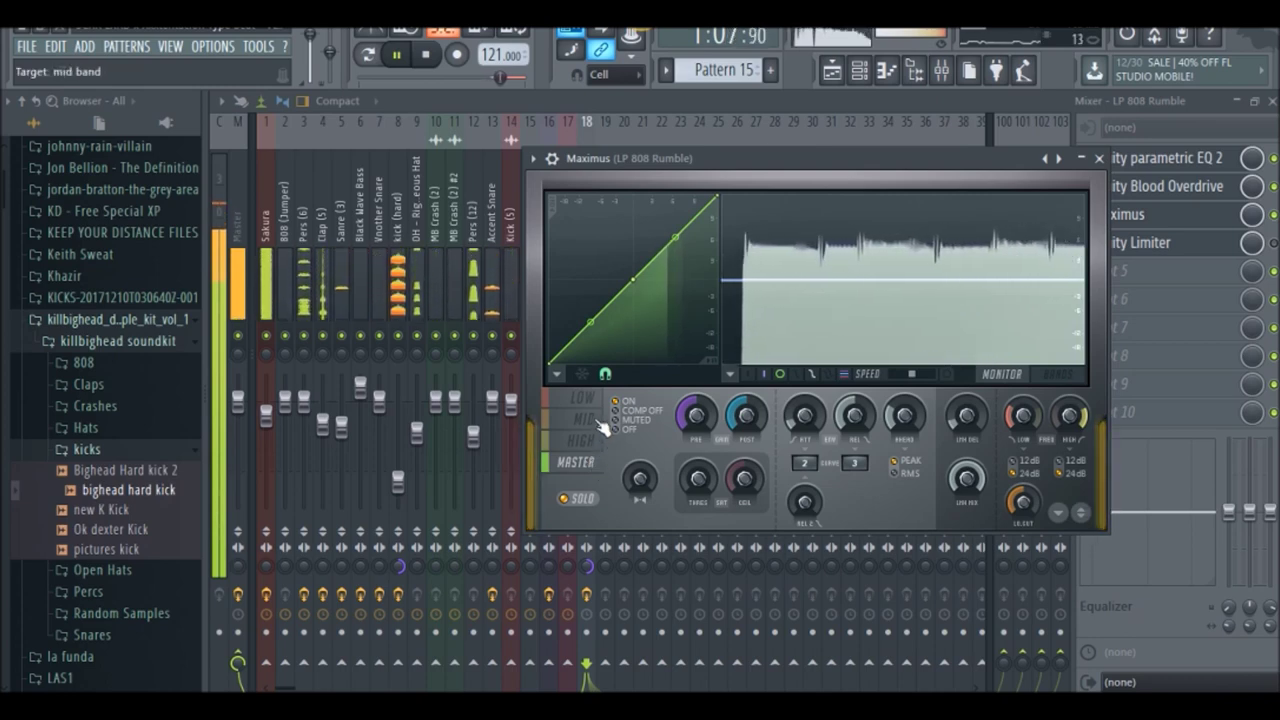
click(600, 421)
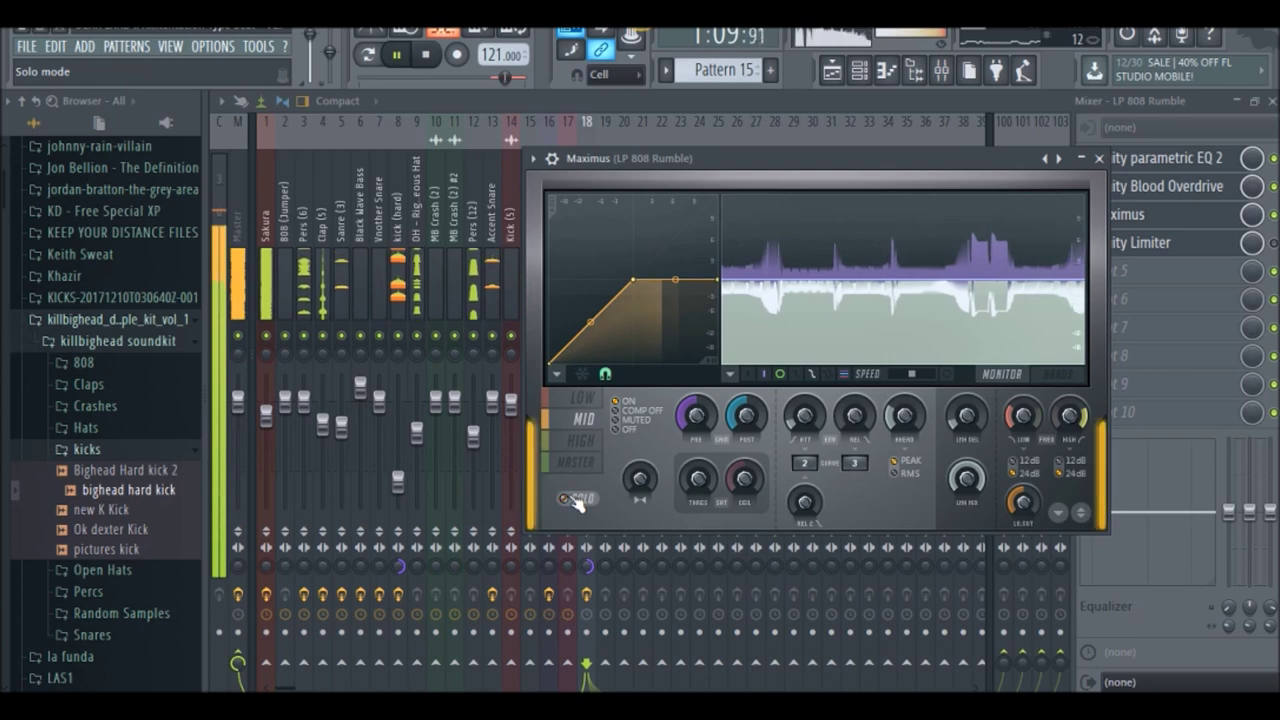
click(585, 440)
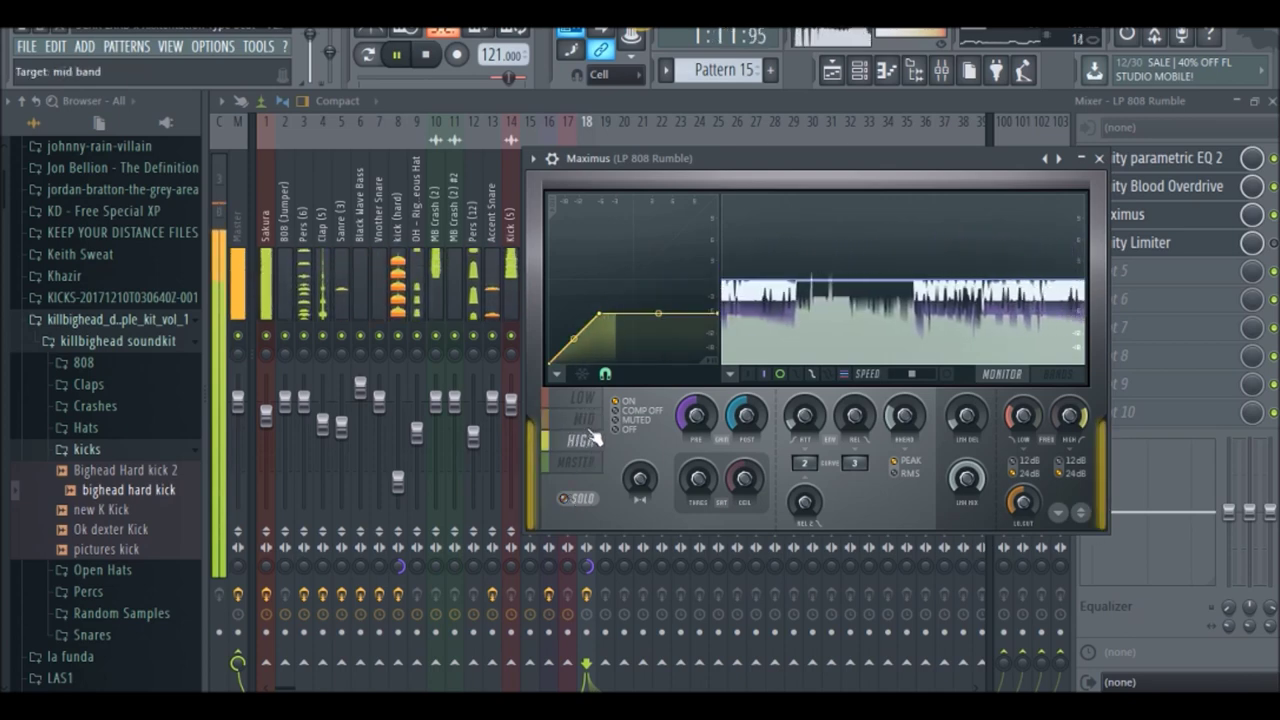
click(583, 398)
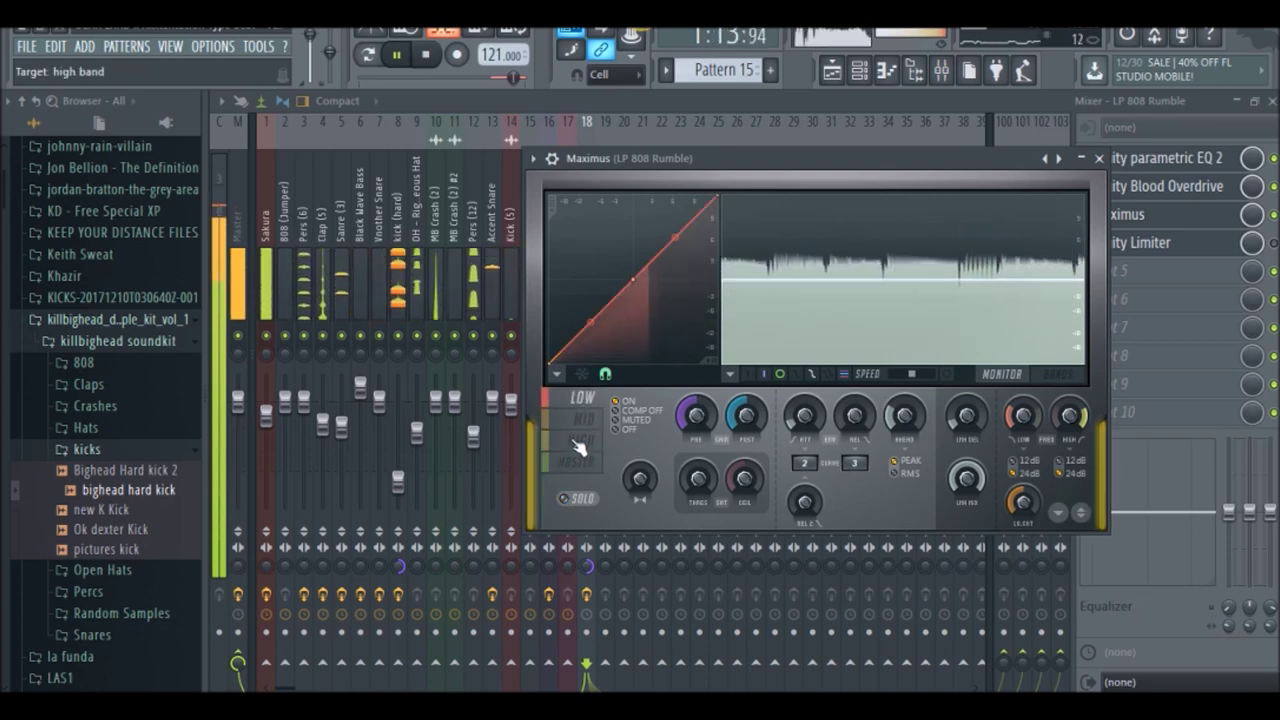
click(578, 445)
click(809, 103)
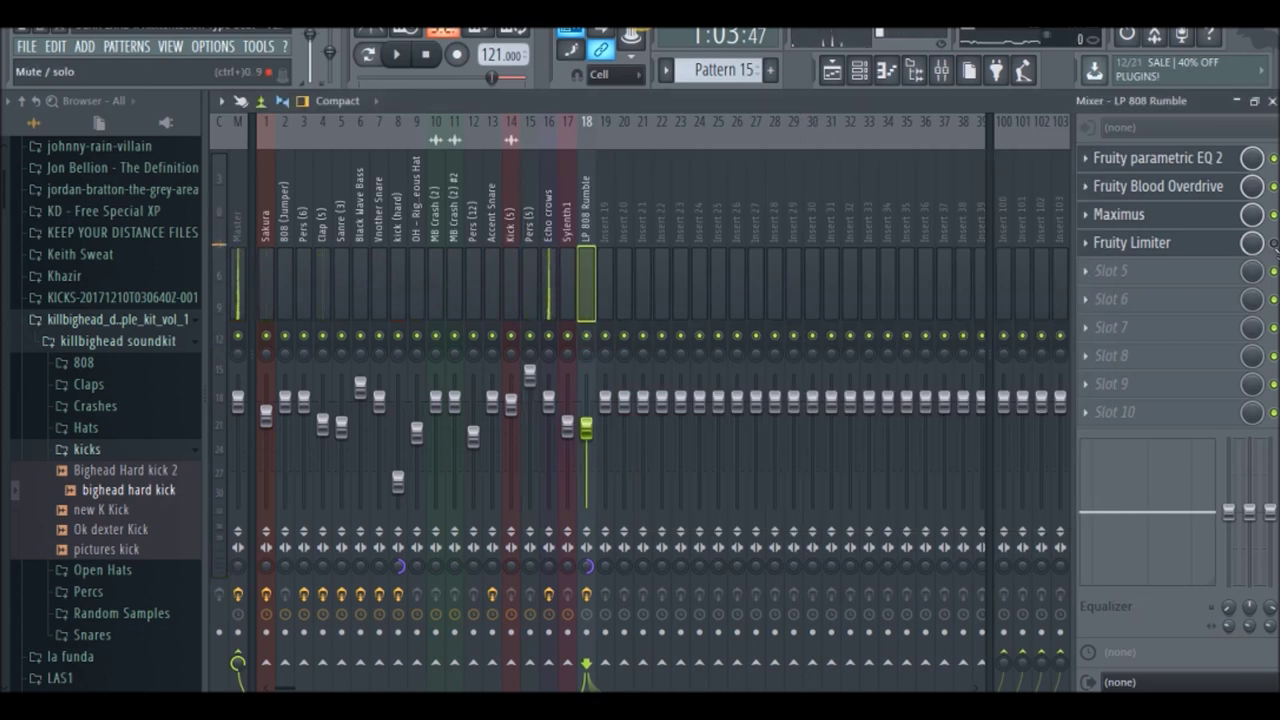
click(1140, 243)
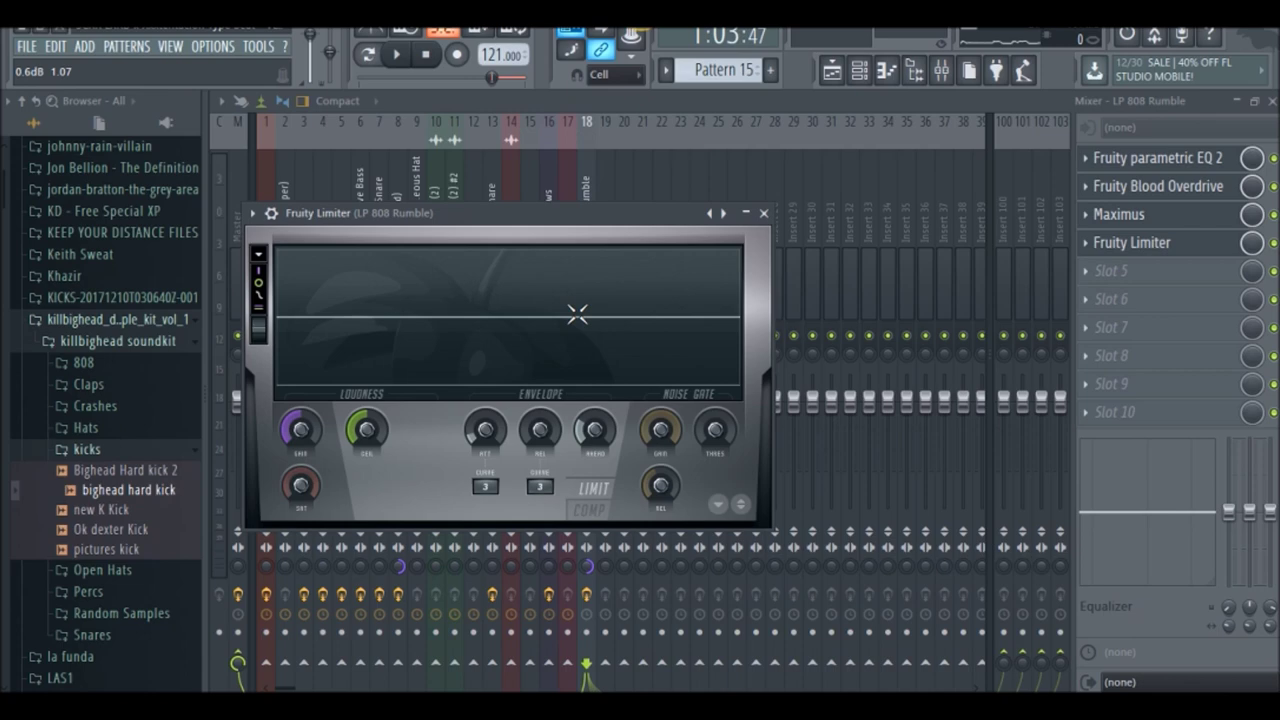
key(space)
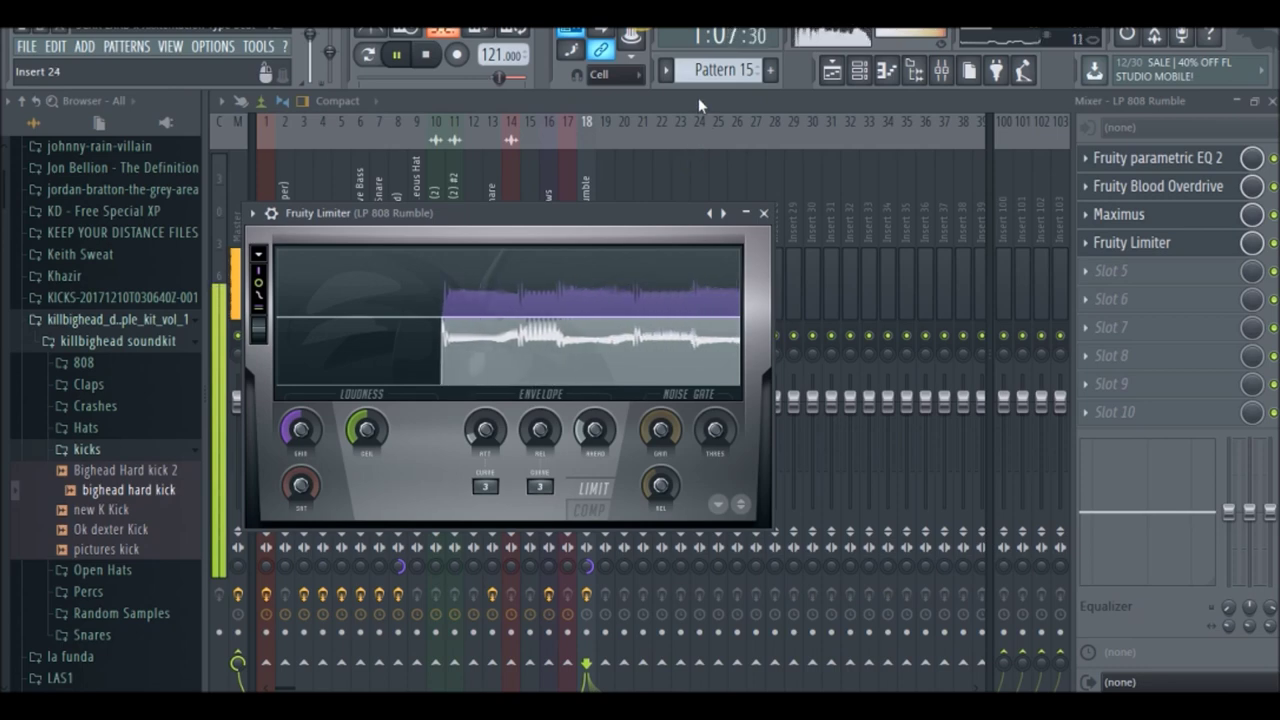
key(space)
key(Escape)
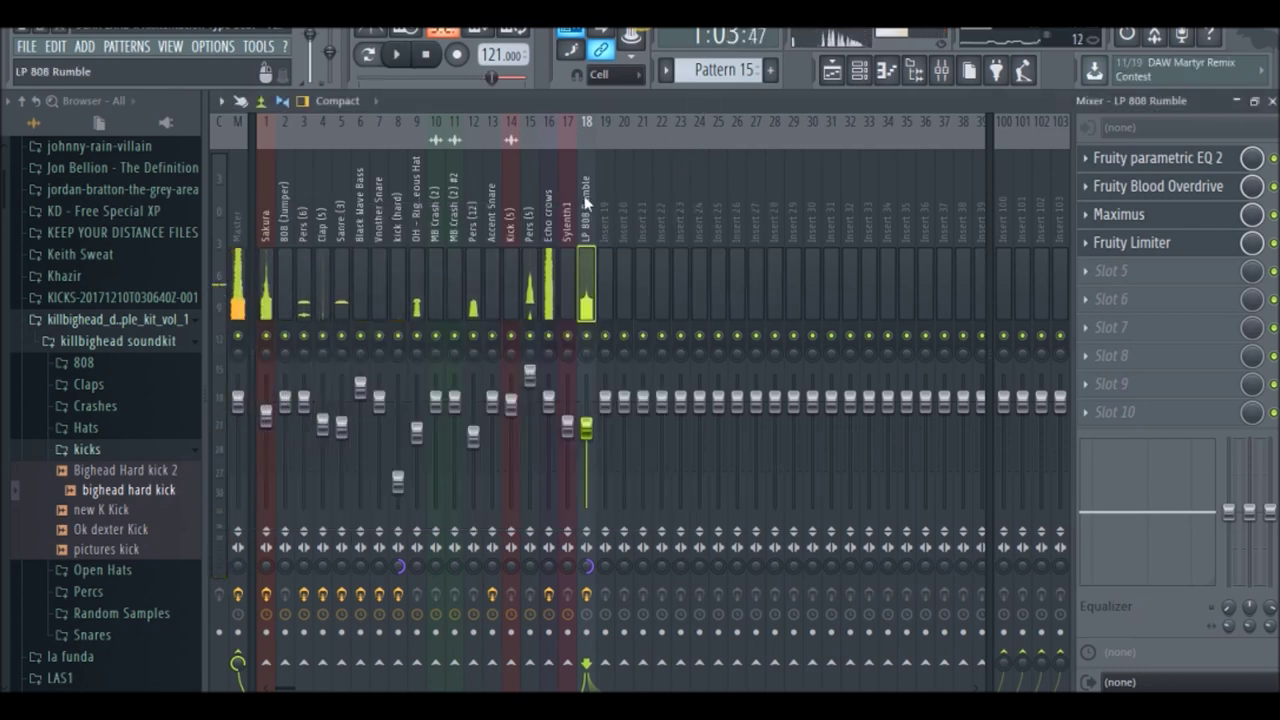